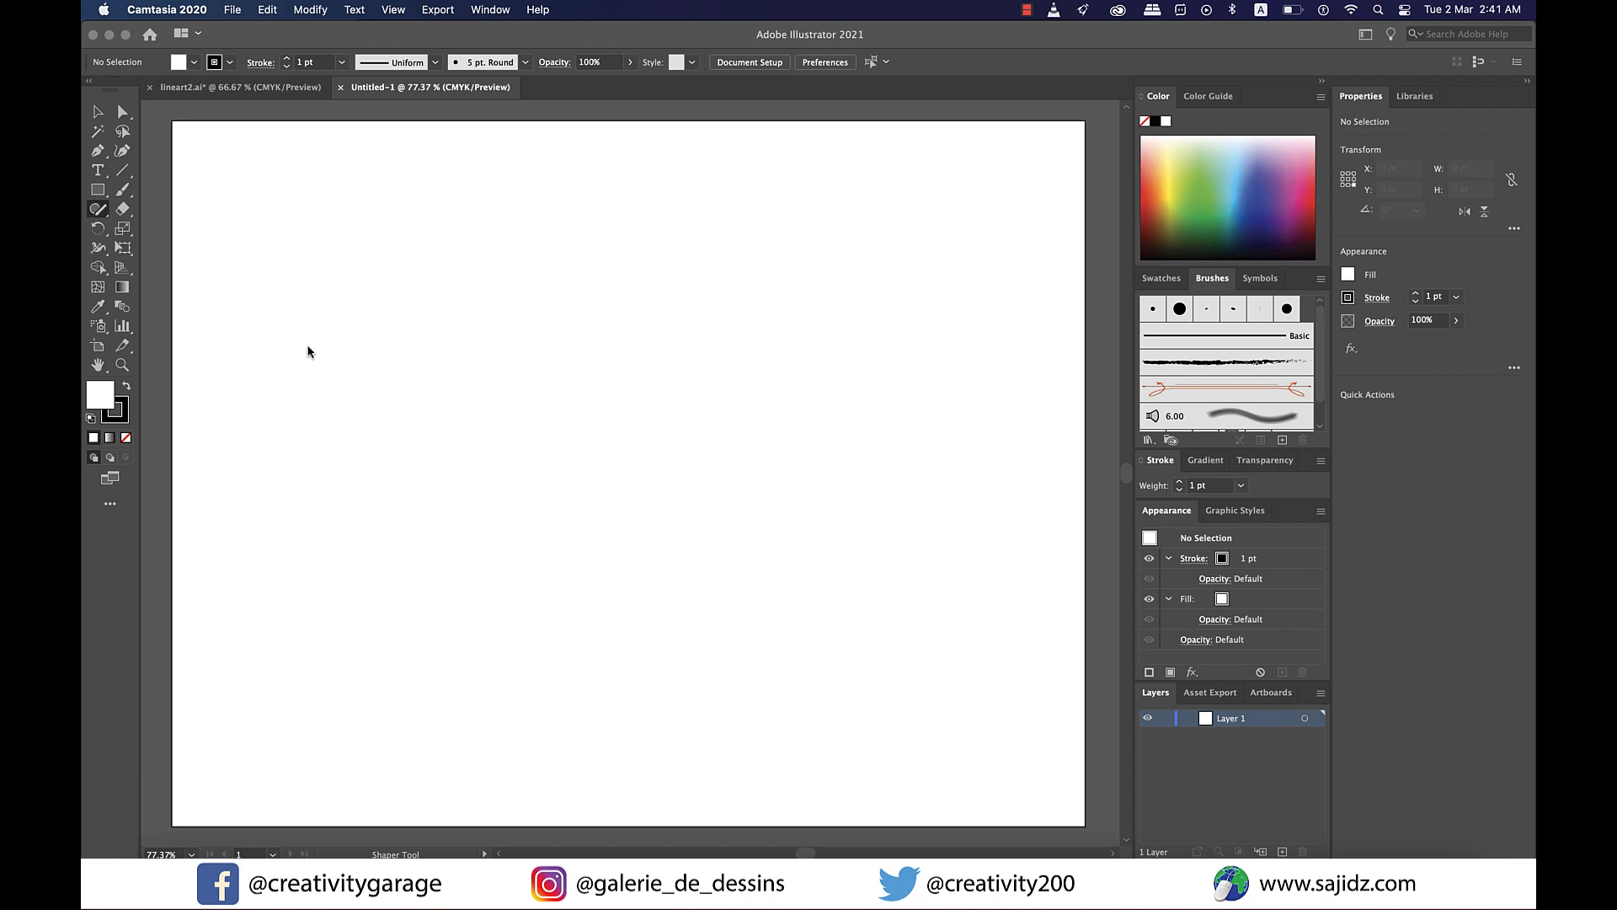
- Open the Pathfinder panel, switch to the Shaper tool, and sketch a circle, an upright triangle and an inverted triangle
{"action": "key", "text": "shift+super+F9"}
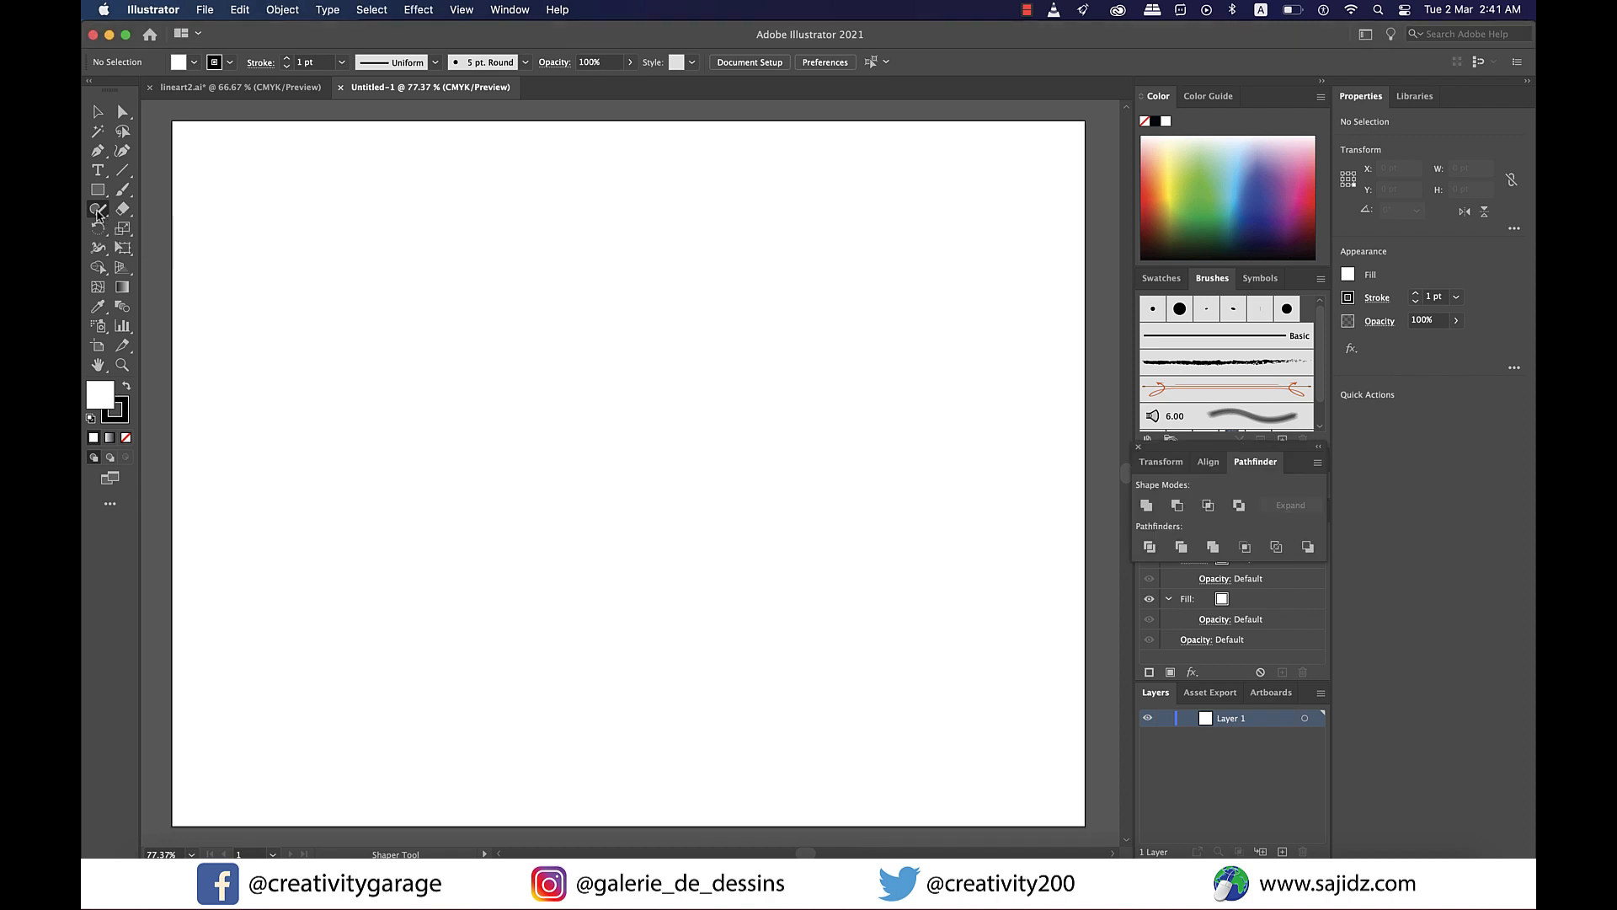
{"action": "left_click", "coordinate": [98, 213]}
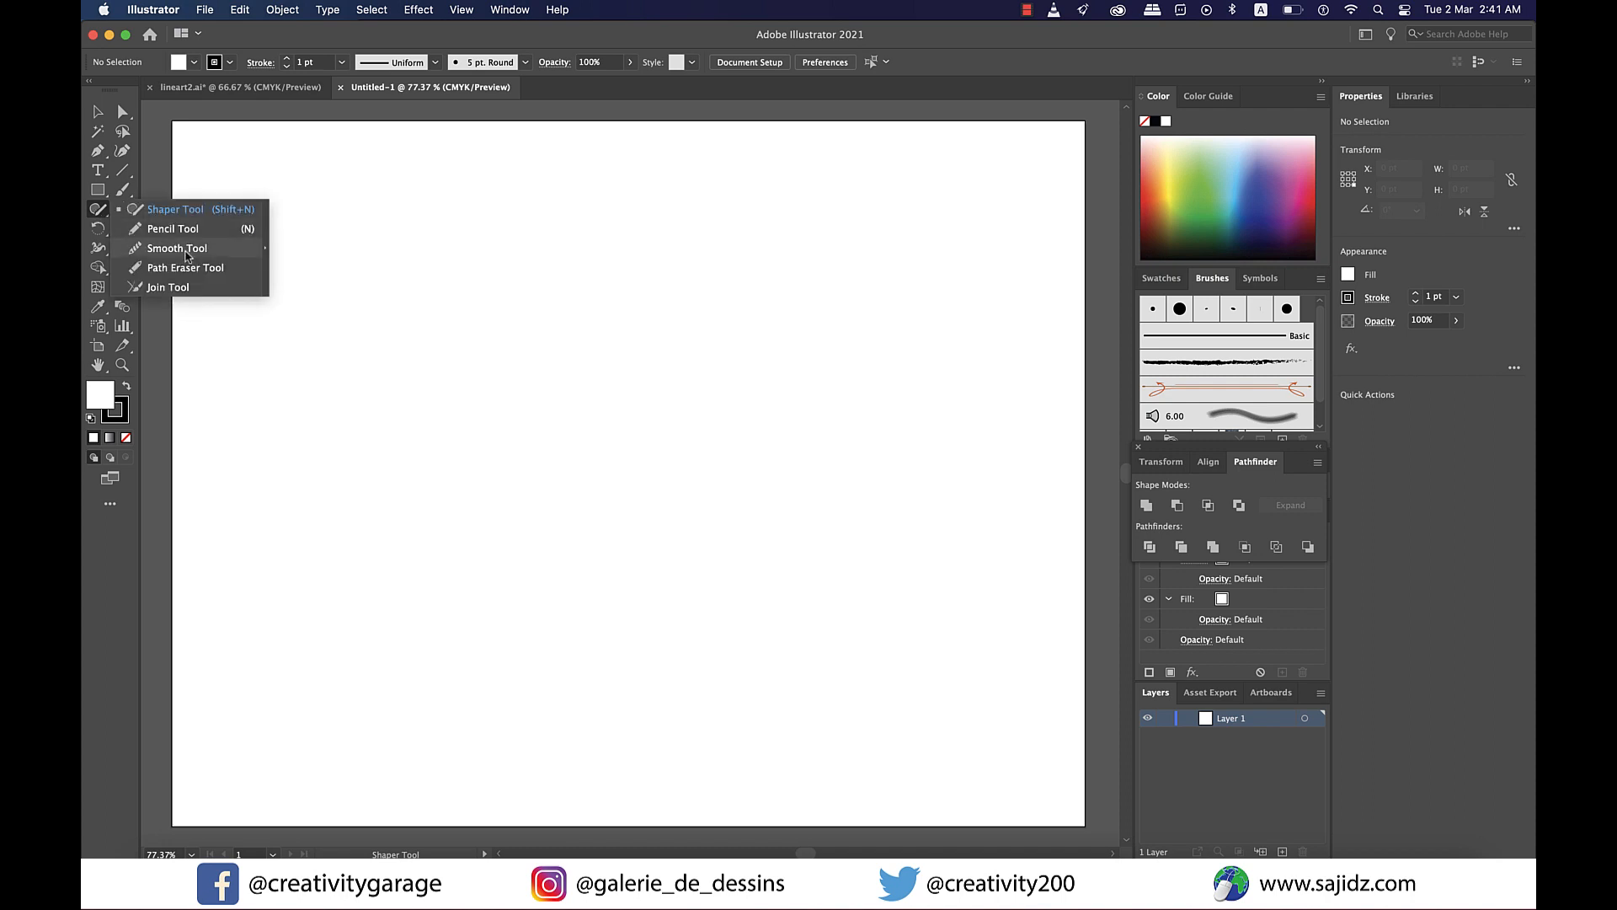
{"action": "key", "text": "shift+n"}
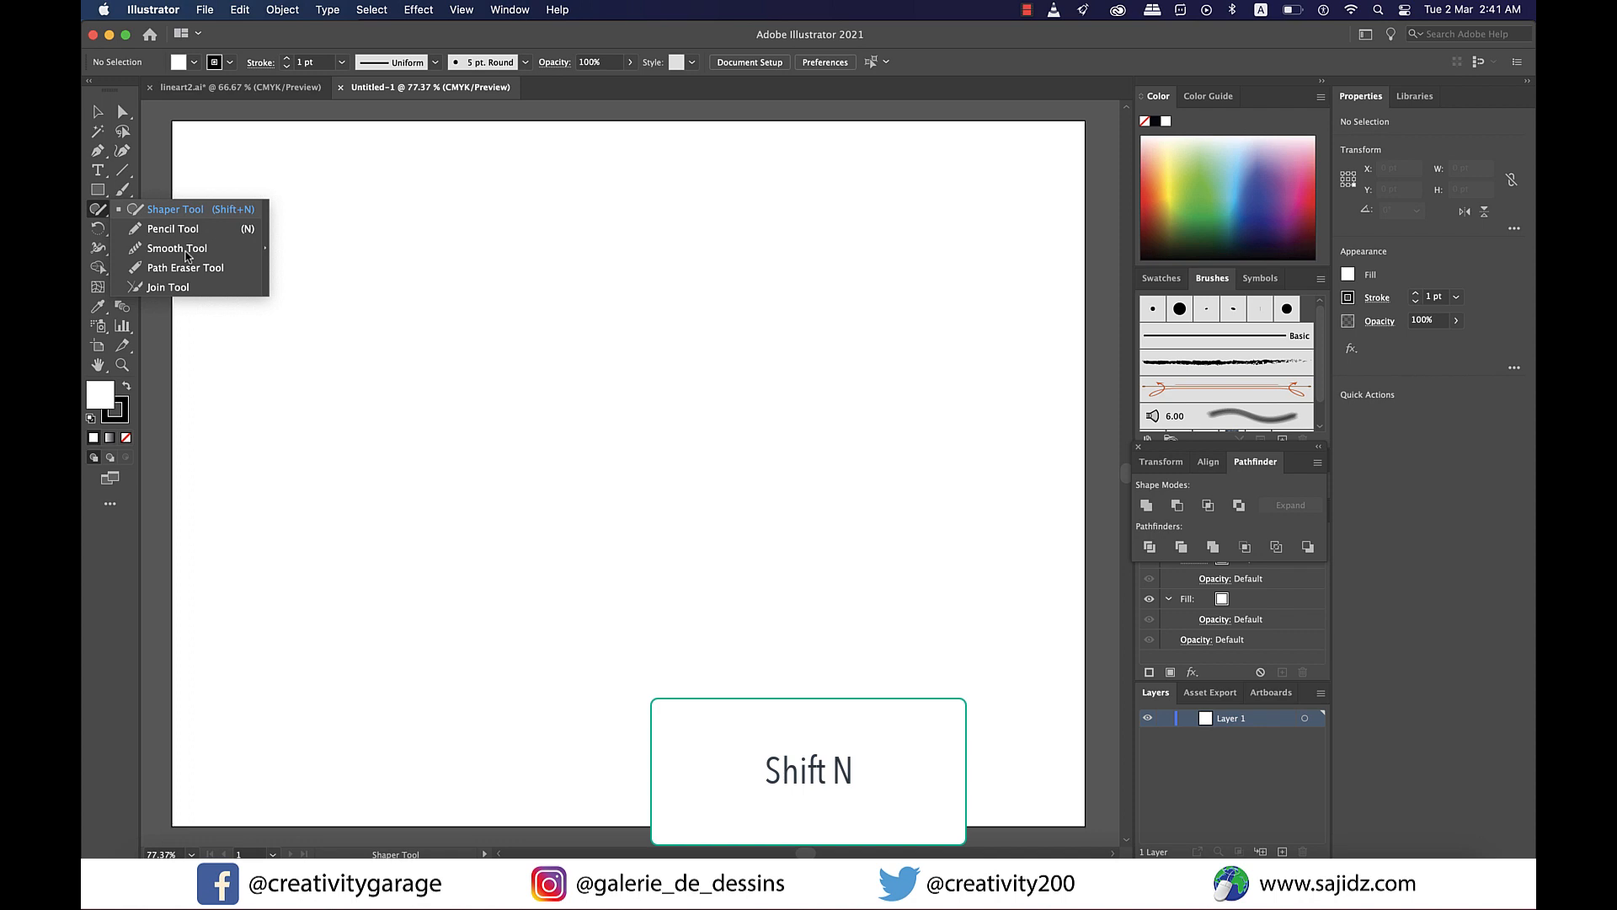
{"action": "left_click", "coordinate": [204, 210]}
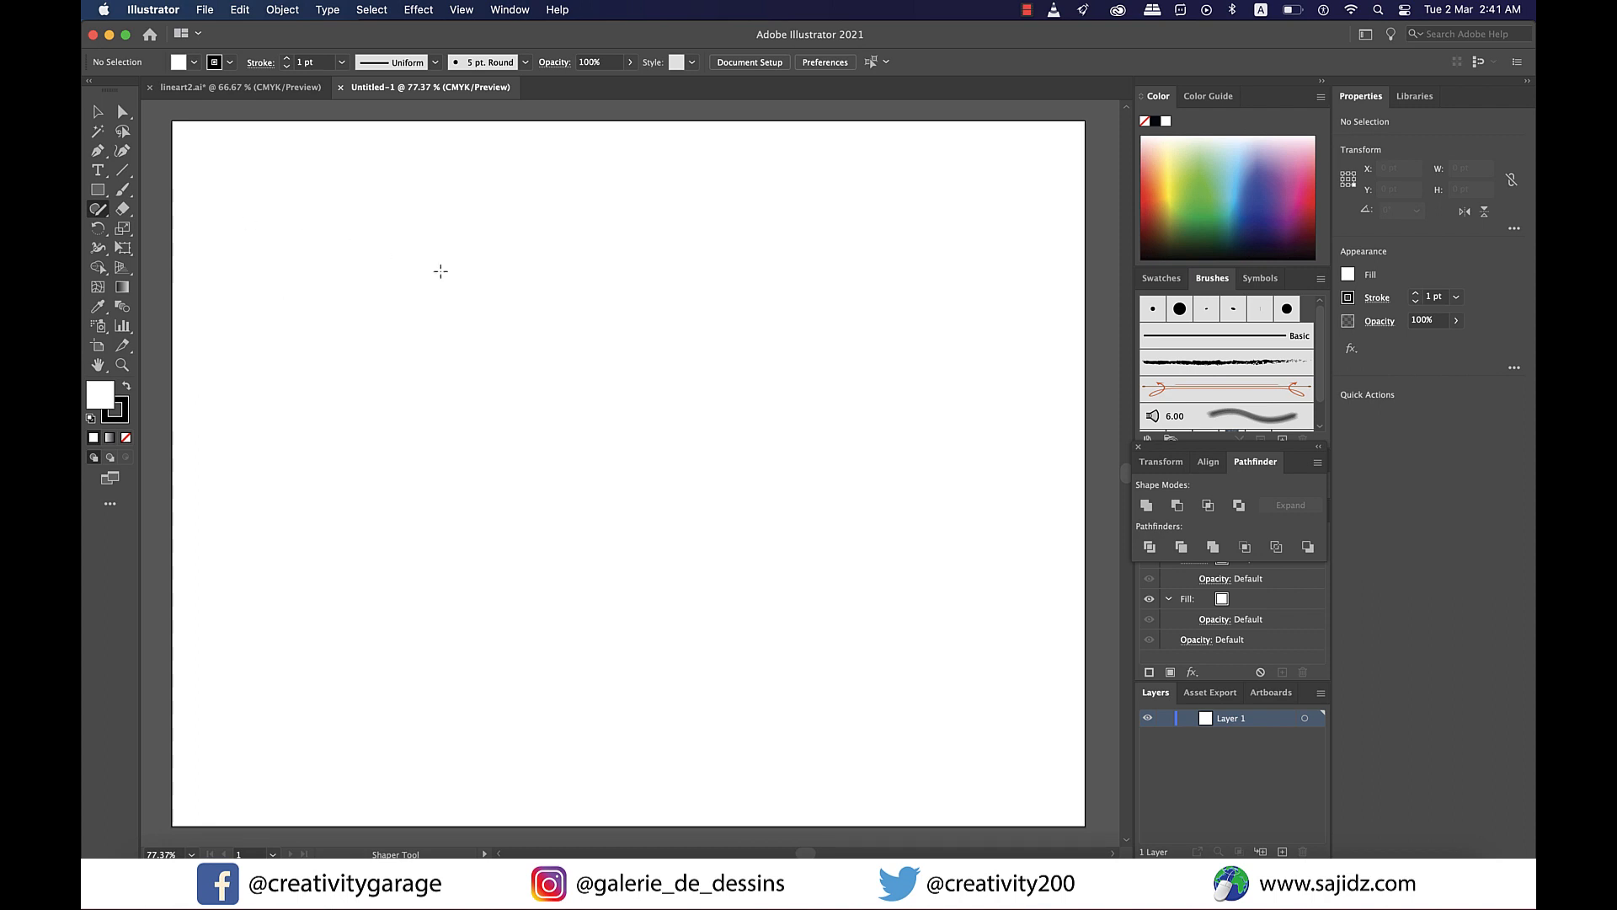
{"action": "mouse_move", "coordinate": [546, 288]}
{"action": "left_mouse_down"}
{"action": "mouse_move", "coordinate": [606, 408]}
{"action": "mouse_move", "coordinate": [551, 308]}
{"action": "left_mouse_up"}
{"action": "mouse_move", "coordinate": [823, 225]}
{"action": "left_mouse_down"}
{"action": "mouse_move", "coordinate": [909, 345]}
{"action": "mouse_move", "coordinate": [823, 225]}
{"action": "left_mouse_up"}
{"action": "mouse_move", "coordinate": [747, 462]}
{"action": "left_mouse_down"}
{"action": "mouse_move", "coordinate": [884, 461]}
{"action": "mouse_move", "coordinate": [807, 537]}
{"action": "mouse_move", "coordinate": [748, 464]}
{"action": "left_mouse_up"}
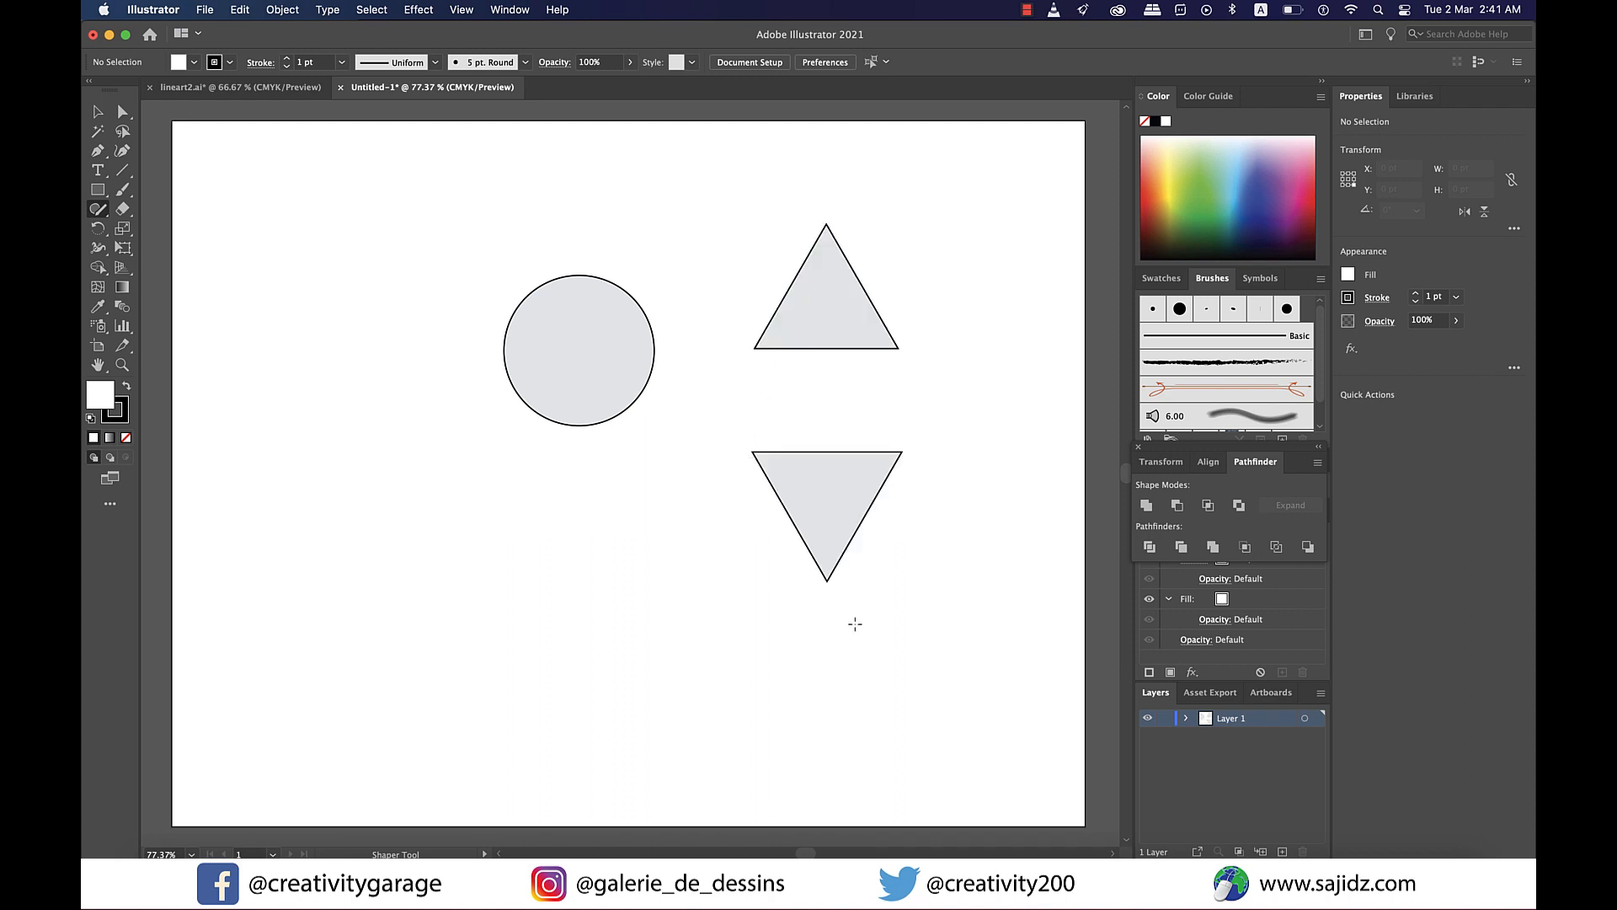
- Sketch a horizontal rectangle, a square and two hexagons in the lower part of the artboard with the Shaper tool
{"action": "mouse_move", "coordinate": [478, 521]}
{"action": "left_mouse_down"}
{"action": "mouse_move", "coordinate": [630, 570]}
{"action": "mouse_move", "coordinate": [477, 519]}
{"action": "left_mouse_up"}
{"action": "mouse_move", "coordinate": [487, 621]}
{"action": "left_mouse_down"}
{"action": "mouse_move", "coordinate": [486, 699]}
{"action": "mouse_move", "coordinate": [596, 621]}
{"action": "mouse_move", "coordinate": [488, 622]}
{"action": "left_mouse_up"}
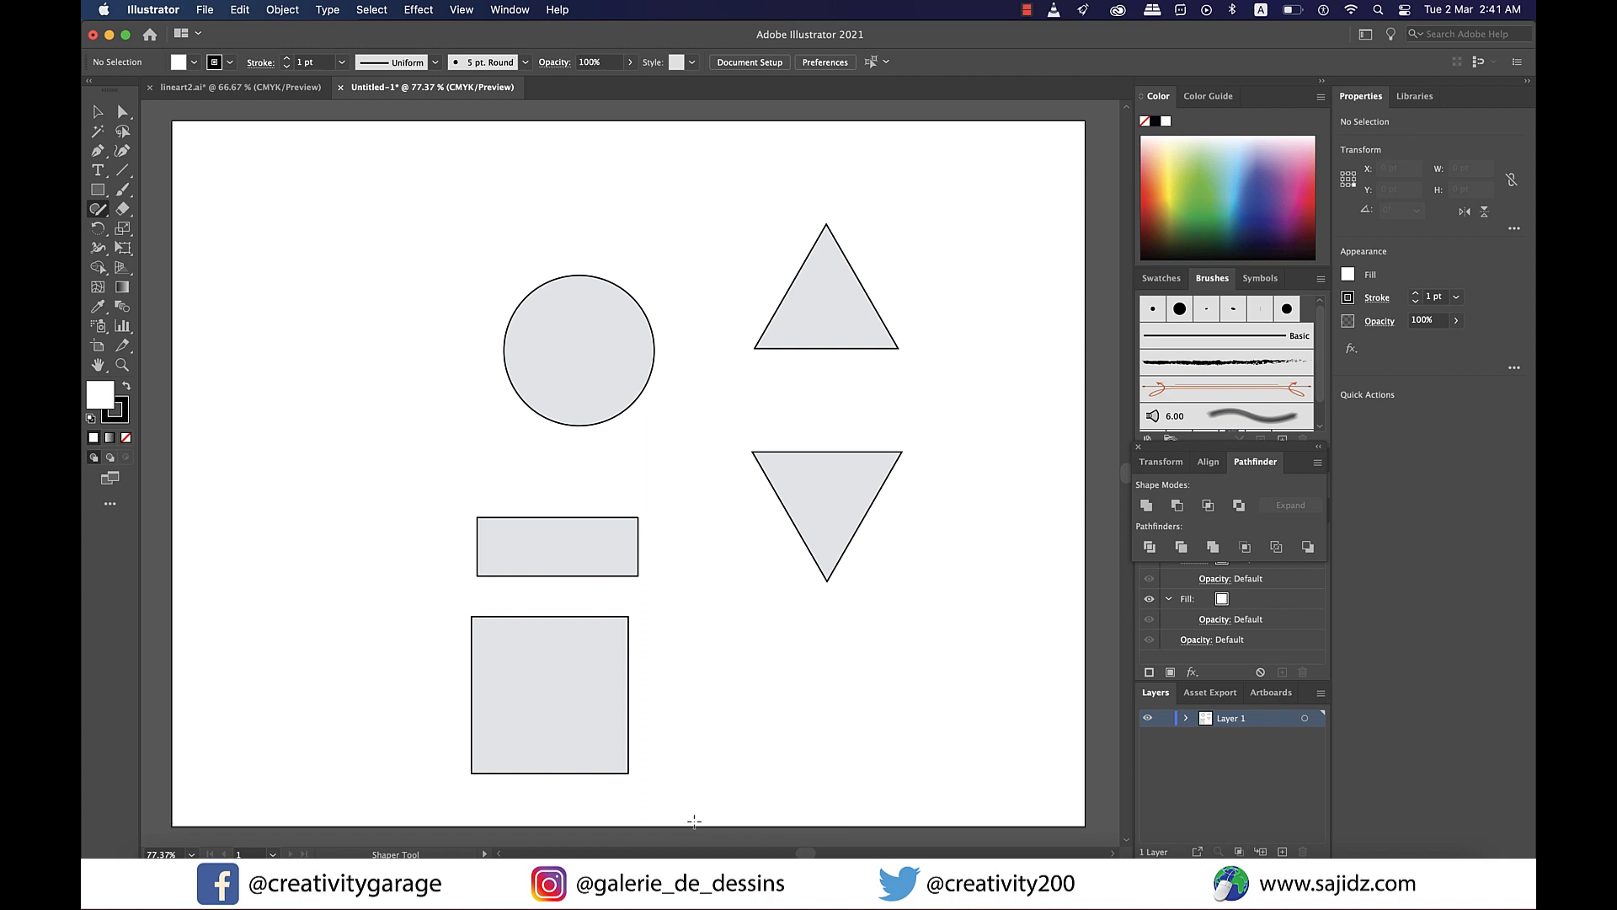
{"action": "mouse_move", "coordinate": [736, 612]}
{"action": "left_mouse_down"}
{"action": "mouse_move", "coordinate": [702, 634]}
{"action": "mouse_move", "coordinate": [703, 674]}
{"action": "mouse_move", "coordinate": [752, 709]}
{"action": "mouse_move", "coordinate": [808, 667]}
{"action": "mouse_move", "coordinate": [733, 619]}
{"action": "left_mouse_up"}
{"action": "mouse_move", "coordinate": [865, 632]}
{"action": "left_mouse_down"}
{"action": "mouse_move", "coordinate": [923, 627]}
{"action": "mouse_move", "coordinate": [933, 705]}
{"action": "mouse_move", "coordinate": [890, 714]}
{"action": "mouse_move", "coordinate": [863, 632]}
{"action": "left_mouse_up"}
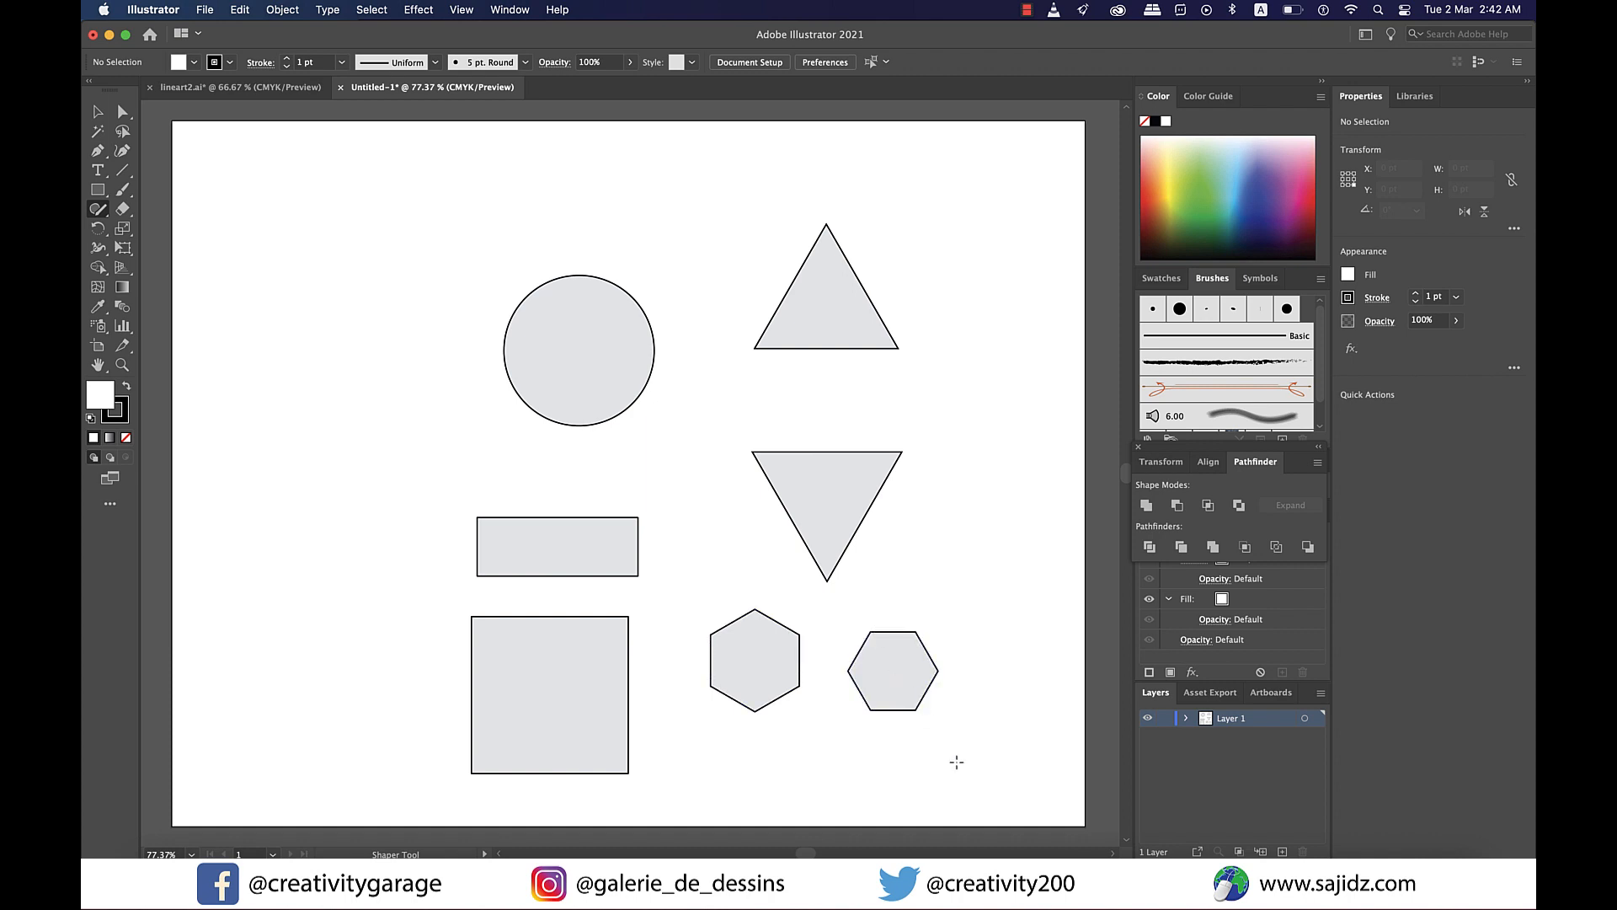
- Move the upright triangle slightly down with the Selection tool
{"action": "key", "text": "v"}
{"action": "mouse_move", "coordinate": [839, 315]}
{"action": "left_mouse_down"}
{"action": "mouse_move", "coordinate": [828, 359]}
{"action": "mouse_move", "coordinate": [839, 346]}
{"action": "left_mouse_up"}
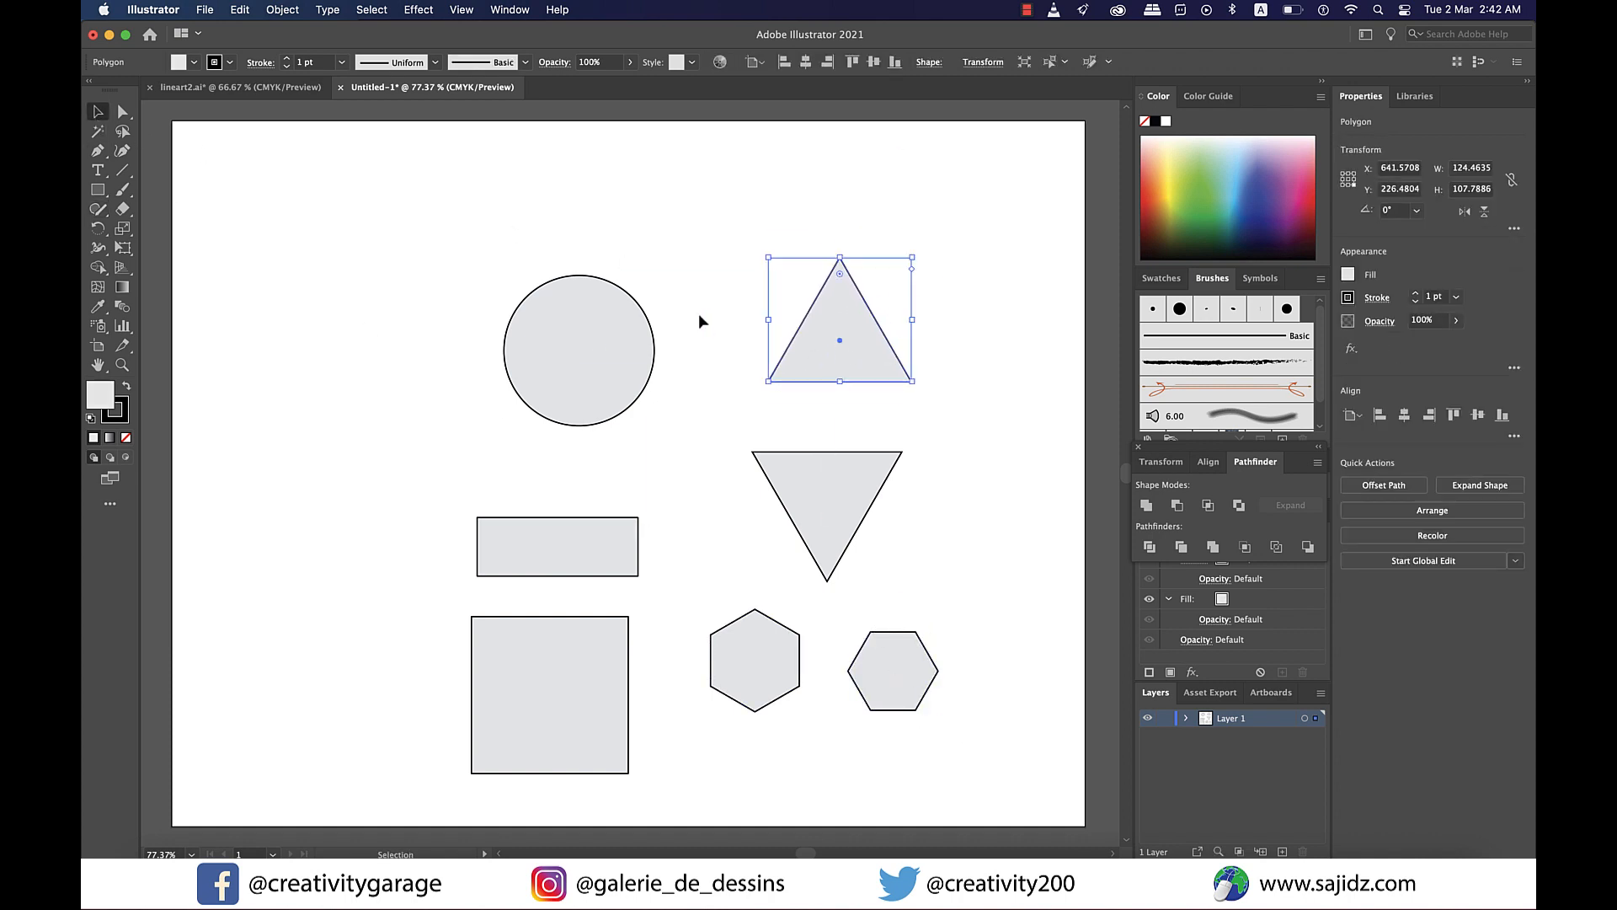
- Sketch a fan of straight radiating lines in the artboard's upper-left corner with the Shaper tool
{"action": "key", "text": "shift+n"}
{"action": "mouse_move", "coordinate": [239, 293]}
{"action": "left_mouse_down"}
{"action": "mouse_move", "coordinate": [367, 295]}
{"action": "mouse_move", "coordinate": [392, 251]}
{"action": "mouse_move", "coordinate": [370, 198]}
{"action": "mouse_move", "coordinate": [384, 187]}
{"action": "left_mouse_up"}
{"action": "left_click_drag", "start_coordinate": [300, 222], "coordinate": [308, 175]}
{"action": "left_click_drag", "start_coordinate": [274, 226], "coordinate": [273, 156]}
{"action": "mouse_move", "coordinate": [263, 226]}
{"action": "left_mouse_down"}
{"action": "mouse_move", "coordinate": [206, 177]}
{"action": "mouse_move", "coordinate": [185, 290]}
{"action": "left_mouse_up"}
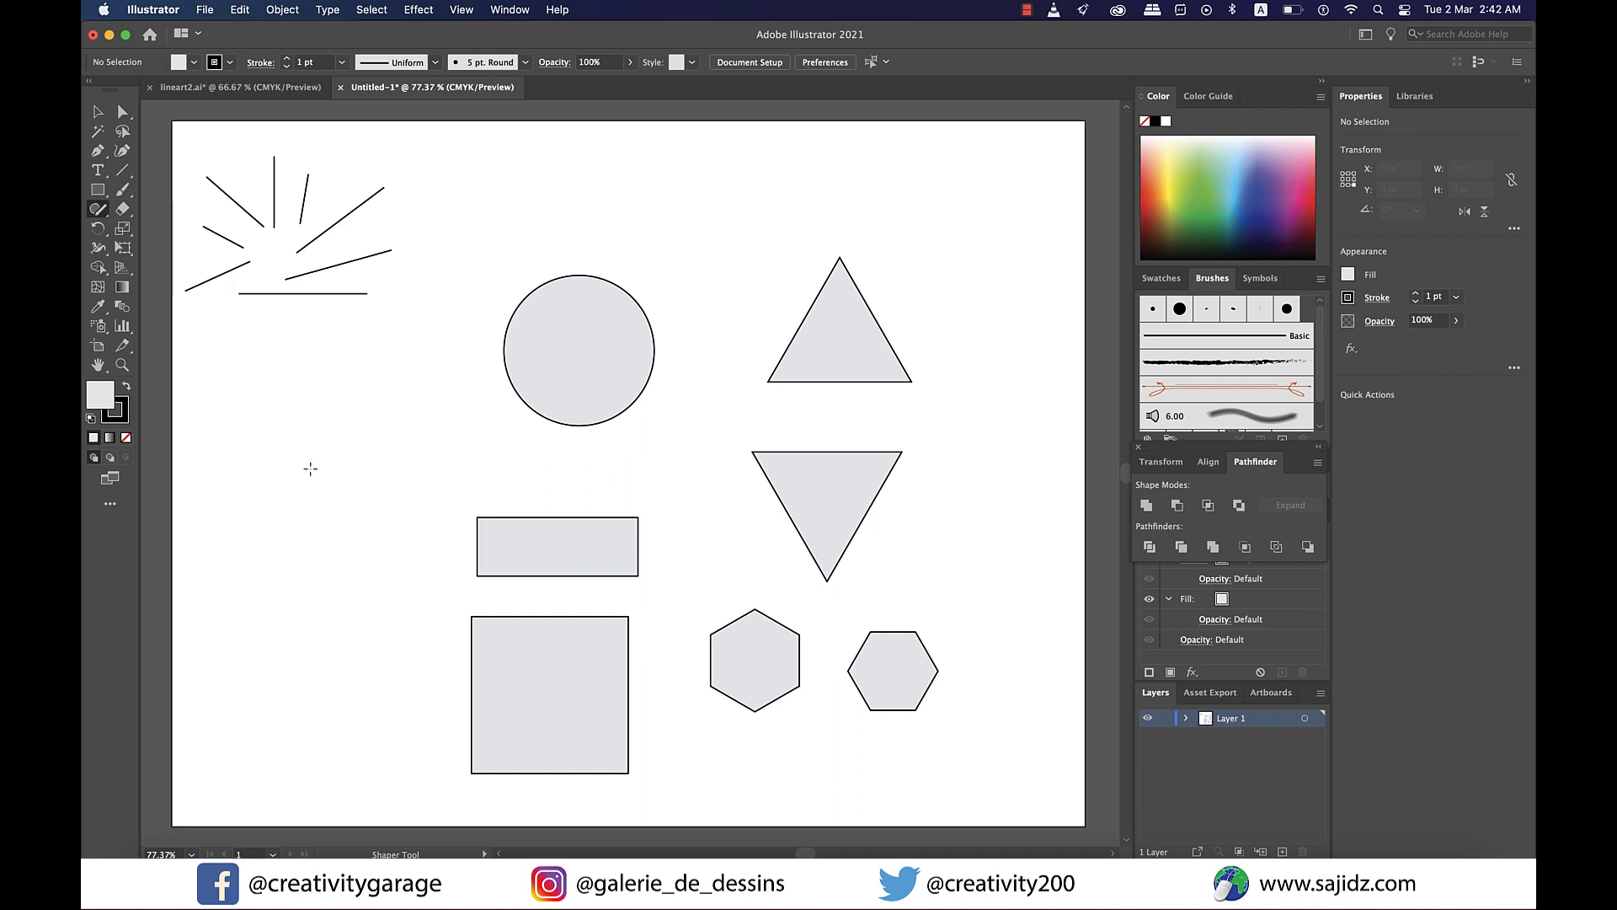
- Sketch four more rectangles, tilted, vertical and horizontal, on the left side of the artboard
{"action": "mouse_move", "coordinate": [274, 455]}
{"action": "left_mouse_down"}
{"action": "mouse_move", "coordinate": [378, 380]}
{"action": "mouse_move", "coordinate": [409, 419]}
{"action": "mouse_move", "coordinate": [301, 479]}
{"action": "mouse_move", "coordinate": [274, 453]}
{"action": "left_mouse_up"}
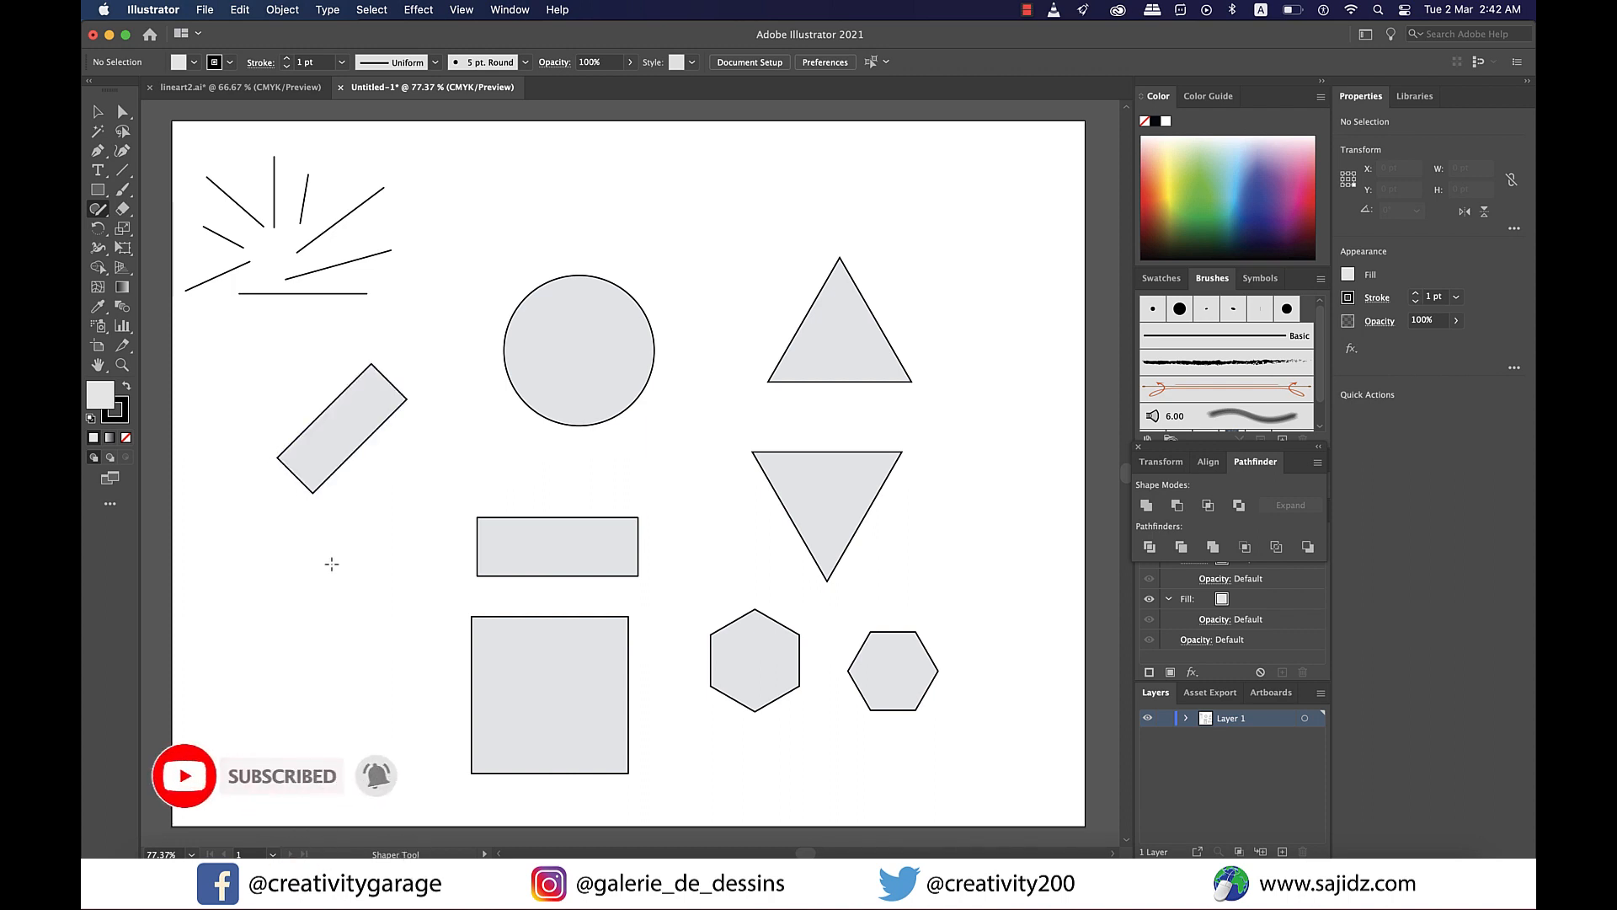
{"action": "mouse_move", "coordinate": [333, 564]}
{"action": "left_mouse_down"}
{"action": "mouse_move", "coordinate": [336, 516]}
{"action": "mouse_move", "coordinate": [369, 497]}
{"action": "mouse_move", "coordinate": [356, 582]}
{"action": "mouse_move", "coordinate": [334, 564]}
{"action": "left_mouse_up"}
{"action": "mouse_move", "coordinate": [363, 637]}
{"action": "left_mouse_down"}
{"action": "mouse_move", "coordinate": [233, 630]}
{"action": "mouse_move", "coordinate": [225, 679]}
{"action": "mouse_move", "coordinate": [350, 675]}
{"action": "mouse_move", "coordinate": [362, 638]}
{"action": "mouse_move", "coordinate": [391, 680]}
{"action": "mouse_move", "coordinate": [386, 767]}
{"action": "mouse_move", "coordinate": [421, 766]}
{"action": "mouse_move", "coordinate": [439, 659]}
{"action": "mouse_move", "coordinate": [389, 673]}
{"action": "left_mouse_up"}
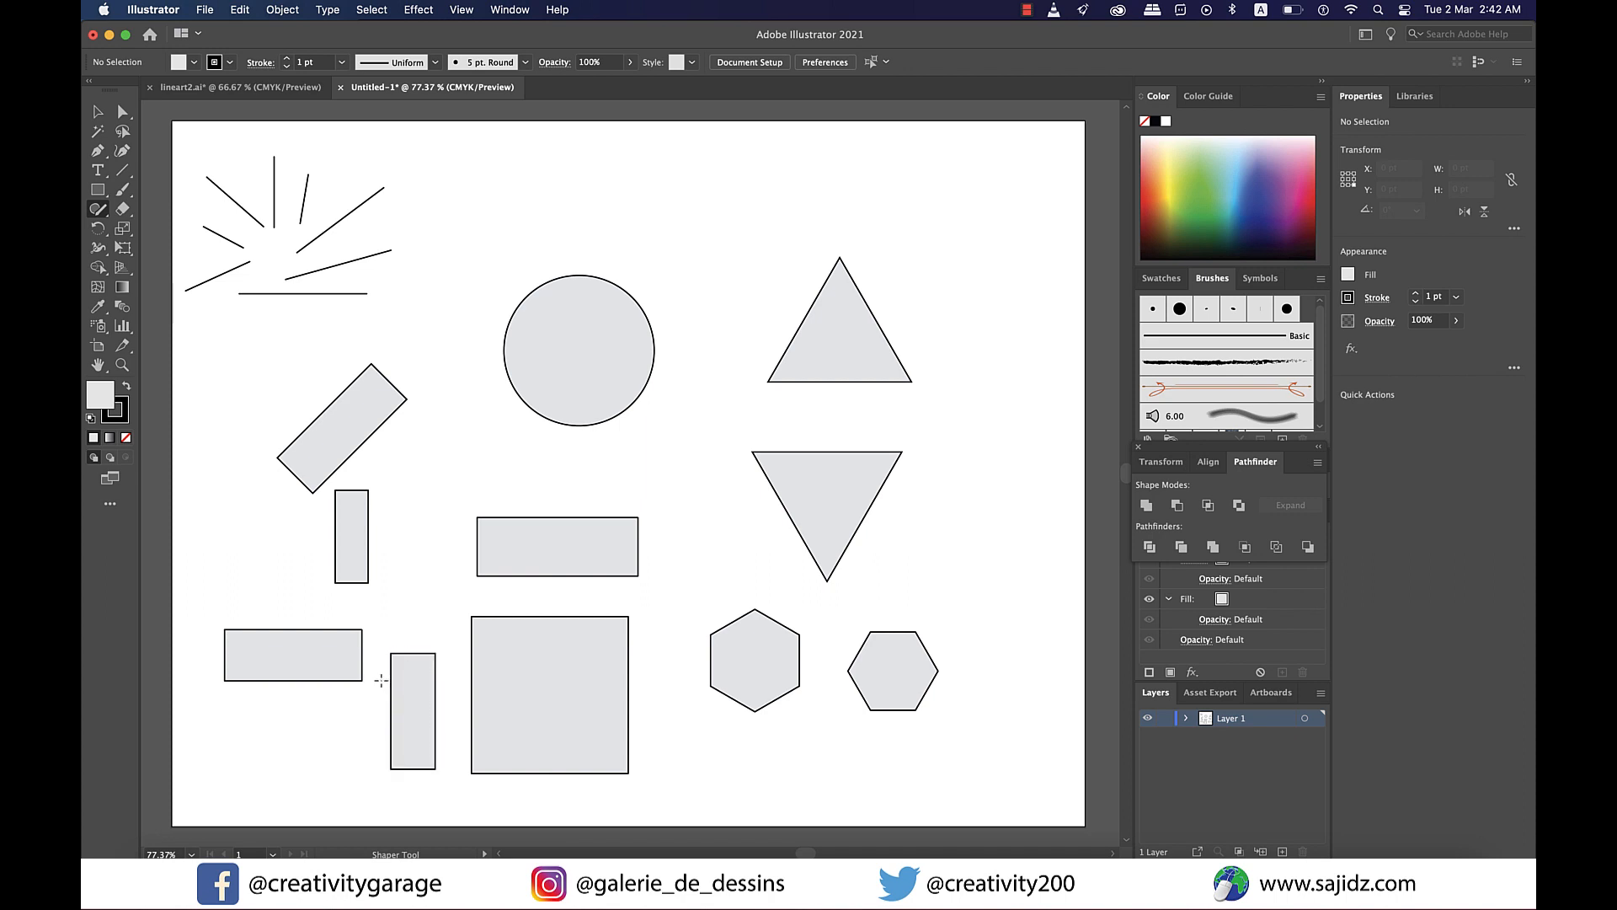
{"action": "mouse_move", "coordinate": [338, 729]}
{"action": "left_mouse_down"}
{"action": "mouse_move", "coordinate": [242, 772]}
{"action": "mouse_move", "coordinate": [256, 799]}
{"action": "mouse_move", "coordinate": [354, 761]}
{"action": "mouse_move", "coordinate": [337, 727]}
{"action": "left_mouse_up"}
- Sketch an inverted triangle and two upright triangles near the top, plus a hexagon and a circle on the right
{"action": "mouse_move", "coordinate": [694, 184]}
{"action": "left_mouse_down"}
{"action": "mouse_move", "coordinate": [689, 242]}
{"action": "mouse_move", "coordinate": [875, 234]}
{"action": "mouse_move", "coordinate": [697, 184]}
{"action": "left_mouse_up"}
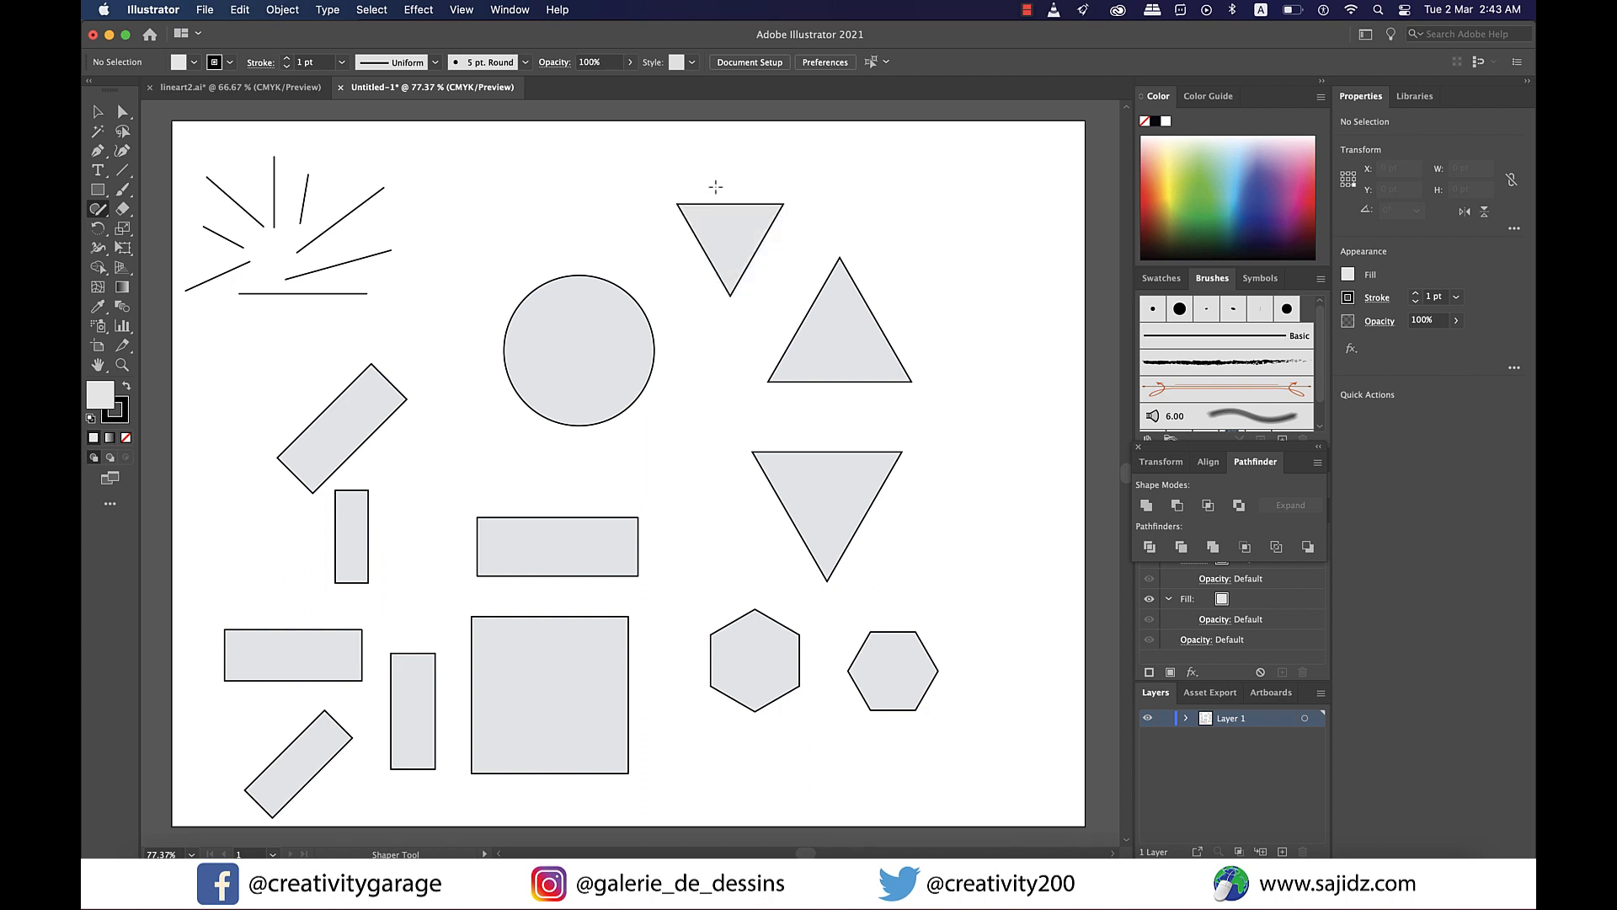
{"action": "mouse_move", "coordinate": [910, 203]}
{"action": "left_mouse_down"}
{"action": "mouse_move", "coordinate": [981, 223]}
{"action": "mouse_move", "coordinate": [915, 232]}
{"action": "mouse_move", "coordinate": [912, 203]}
{"action": "left_mouse_up"}
{"action": "mouse_move", "coordinate": [990, 275]}
{"action": "left_mouse_down"}
{"action": "mouse_move", "coordinate": [859, 320]}
{"action": "mouse_move", "coordinate": [997, 316]}
{"action": "mouse_move", "coordinate": [994, 280]}
{"action": "left_mouse_up"}
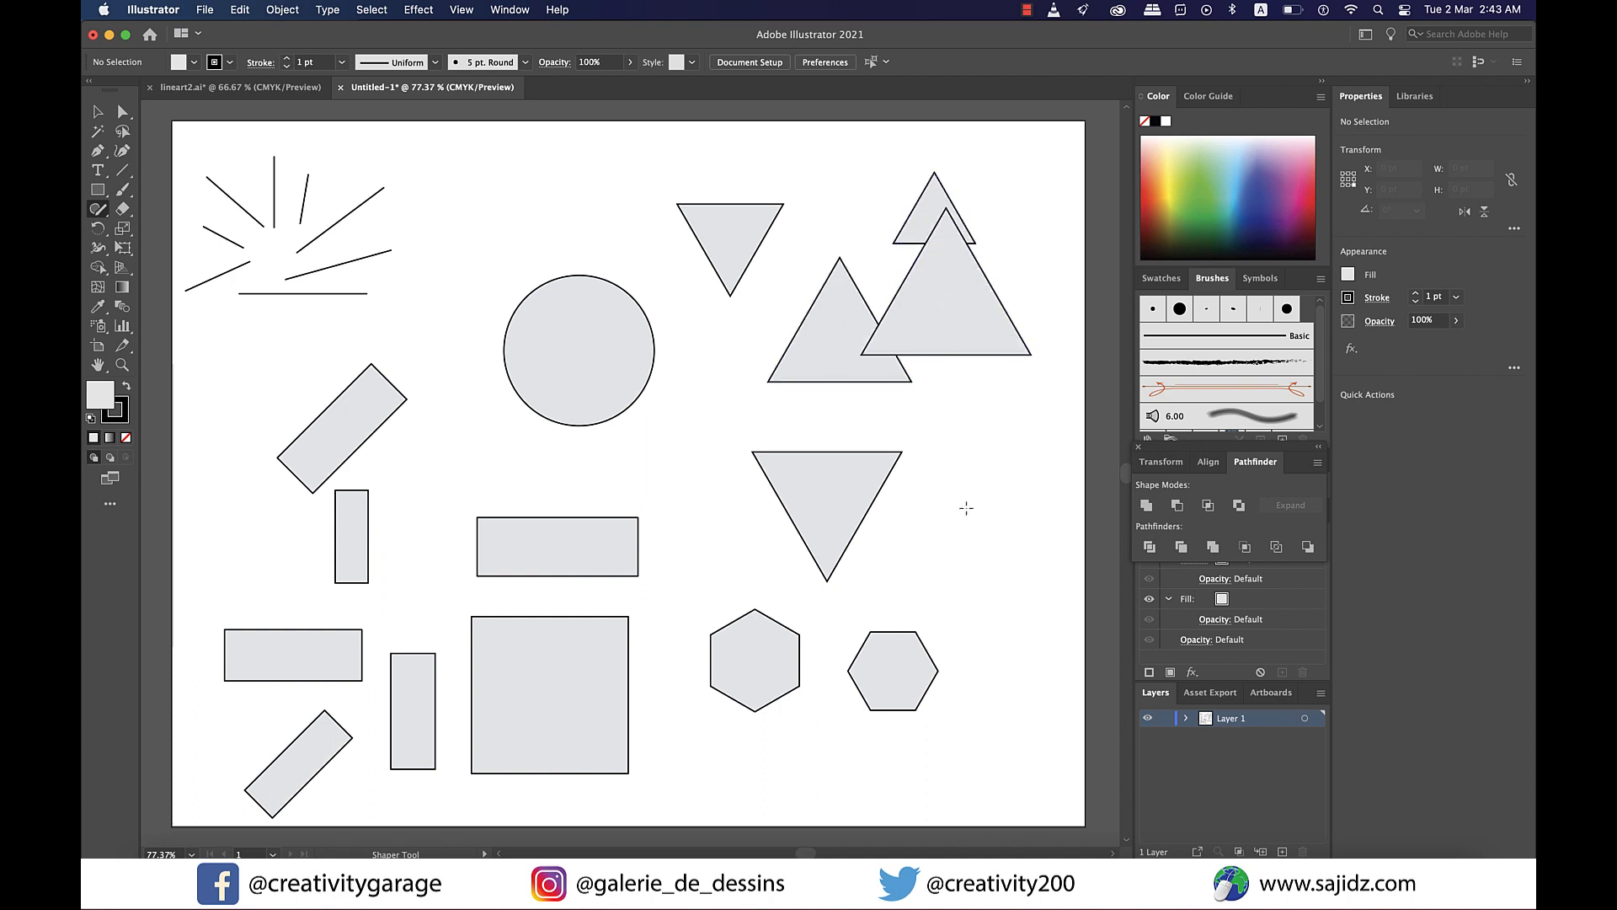
{"action": "mouse_move", "coordinate": [966, 467]}
{"action": "left_mouse_down"}
{"action": "mouse_move", "coordinate": [910, 507]}
{"action": "mouse_move", "coordinate": [906, 541]}
{"action": "mouse_move", "coordinate": [937, 573]}
{"action": "mouse_move", "coordinate": [1011, 573]}
{"action": "mouse_move", "coordinate": [1021, 530]}
{"action": "mouse_move", "coordinate": [966, 468]}
{"action": "left_mouse_up"}
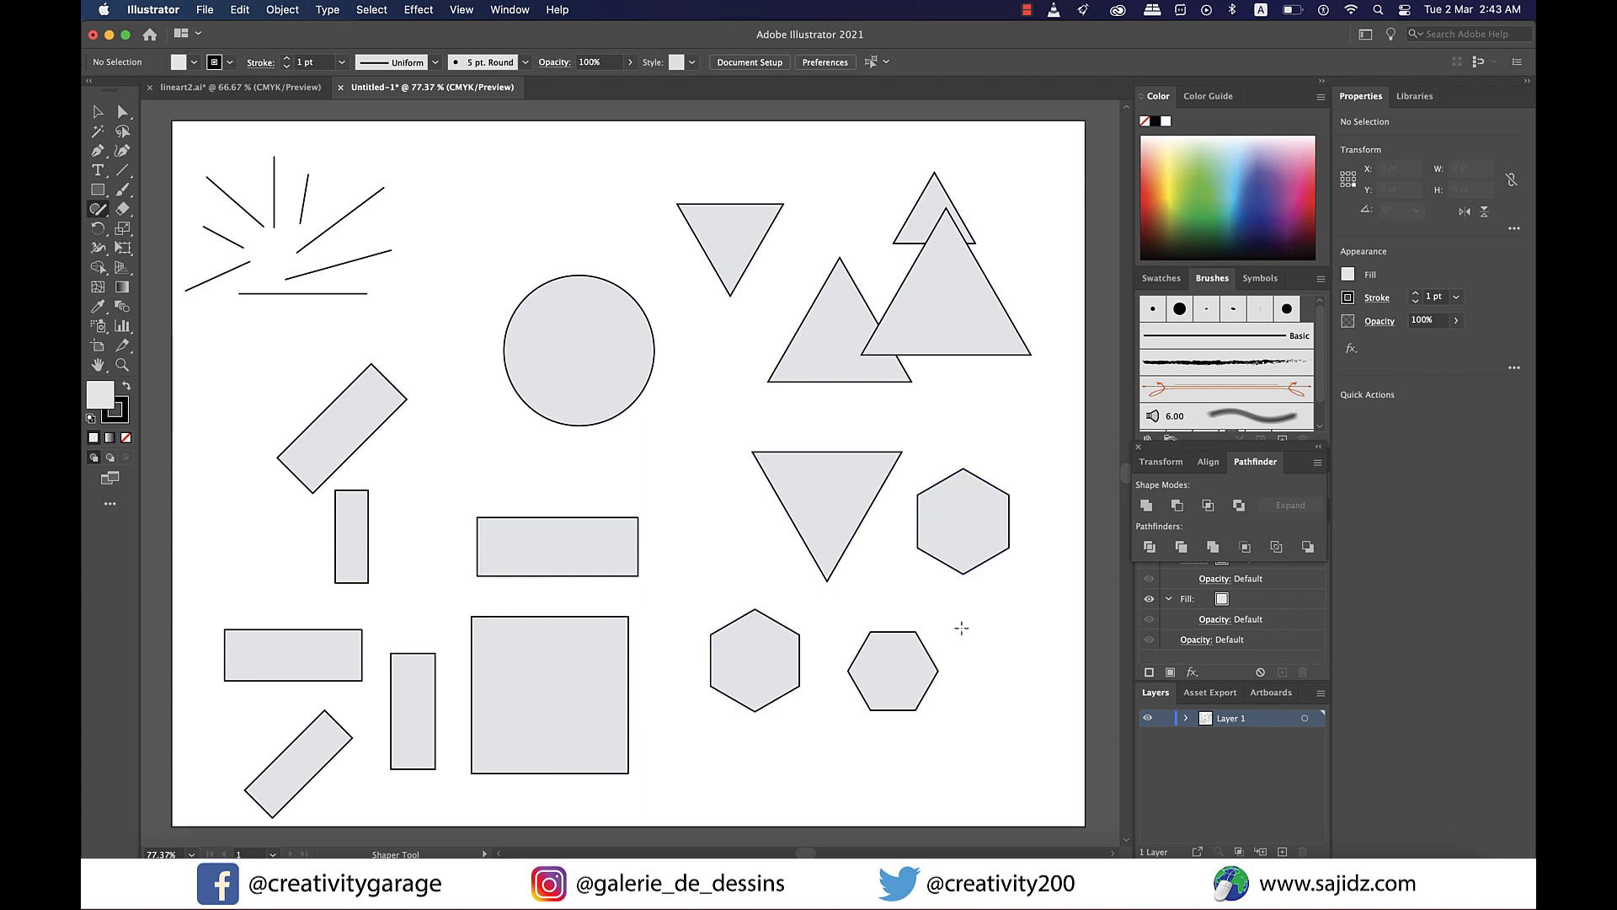
{"action": "mouse_move", "coordinate": [961, 628]}
{"action": "left_mouse_down"}
{"action": "mouse_move", "coordinate": [1004, 625]}
{"action": "mouse_move", "coordinate": [1044, 666]}
{"action": "mouse_move", "coordinate": [1018, 720]}
{"action": "mouse_move", "coordinate": [960, 703]}
{"action": "mouse_move", "coordinate": [943, 640]}
{"action": "mouse_move", "coordinate": [963, 626]}
{"action": "left_mouse_up"}
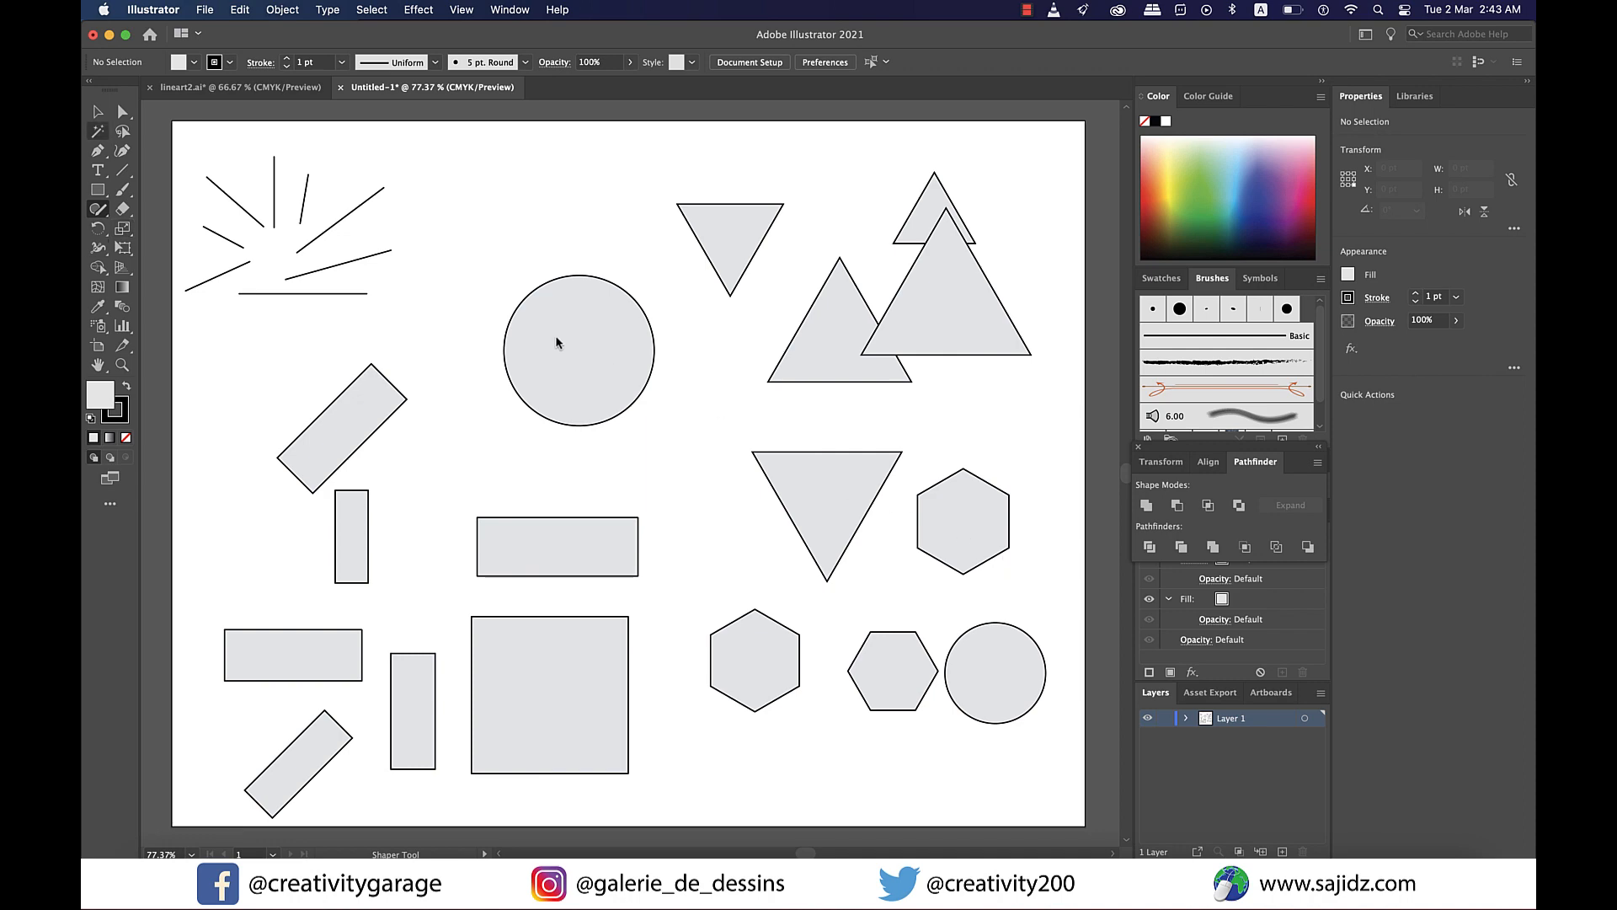
- Select the small inverted triangle and try changing its number of sides with the sides widget
{"action": "left_click", "coordinate": [99, 113]}
{"action": "left_click_drag", "start_coordinate": [933, 316], "coordinate": [654, 418]}
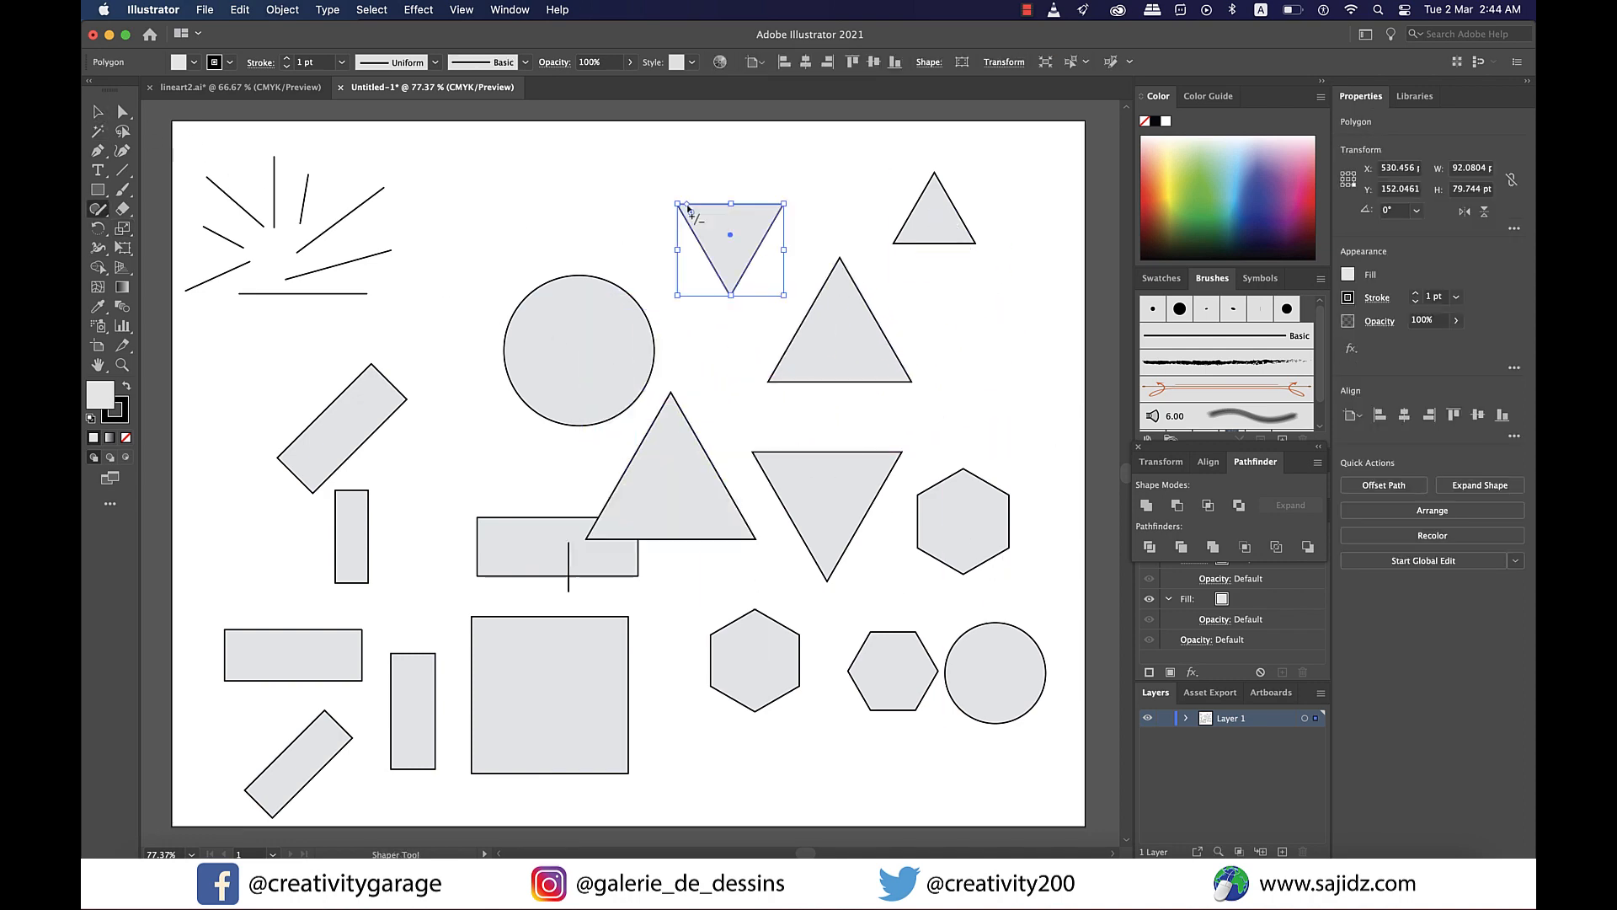
{"action": "scroll", "coordinate": [687, 207], "scroll_direction": "up", "scroll_amount": 3}
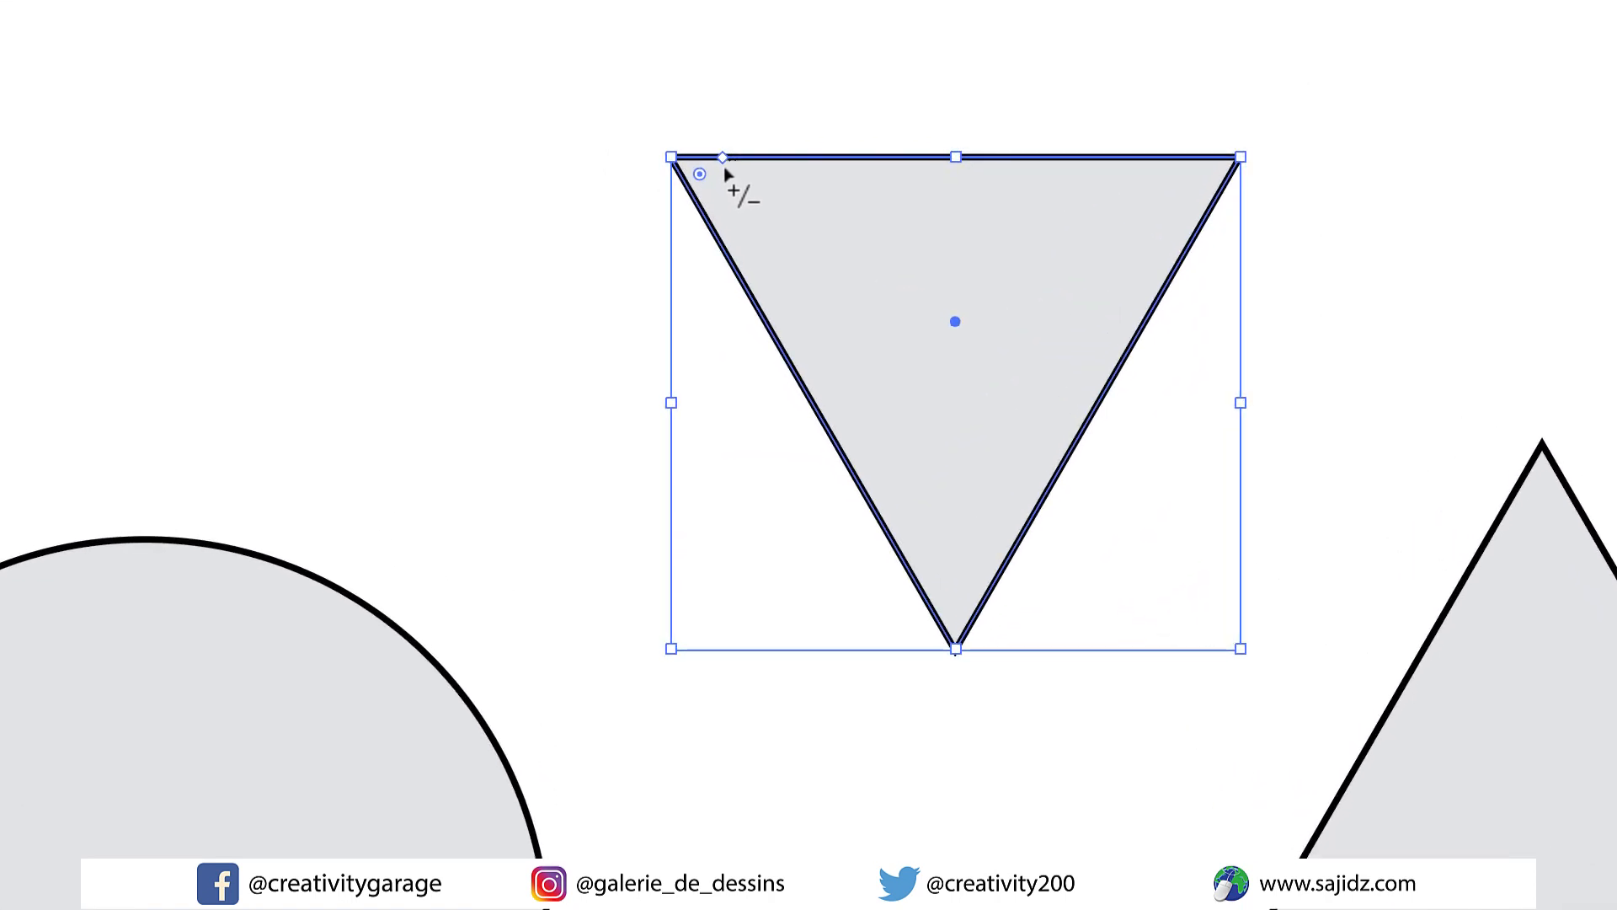
{"action": "left_click_drag", "start_coordinate": [723, 159], "coordinate": [616, 416]}
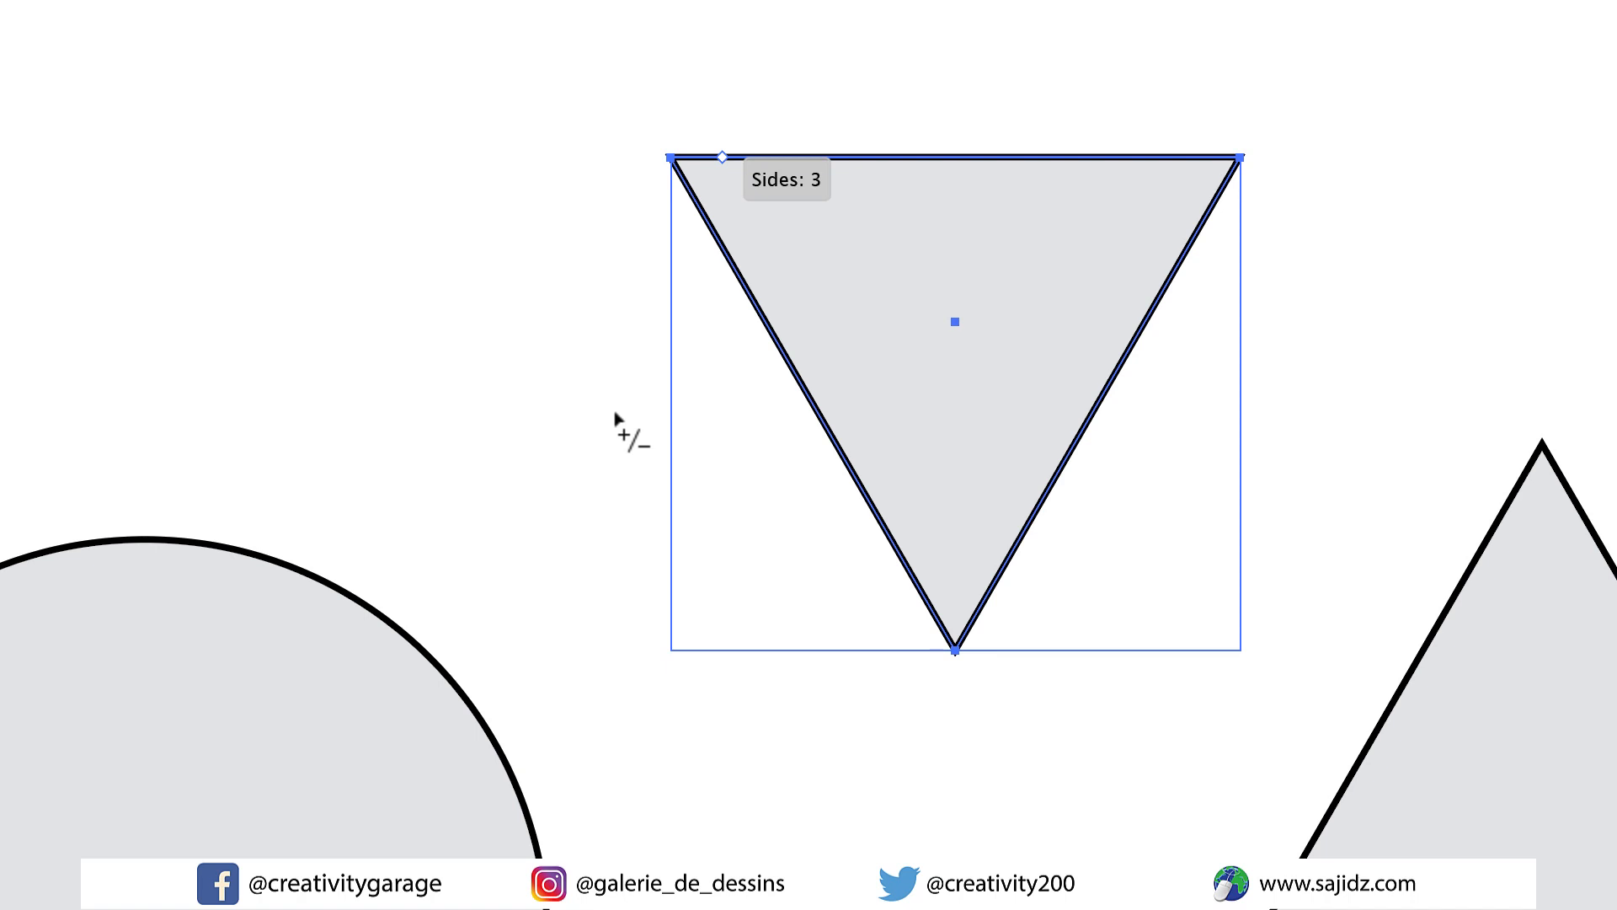
{"action": "left_click_drag", "start_coordinate": [615, 417], "coordinate": [756, 538]}
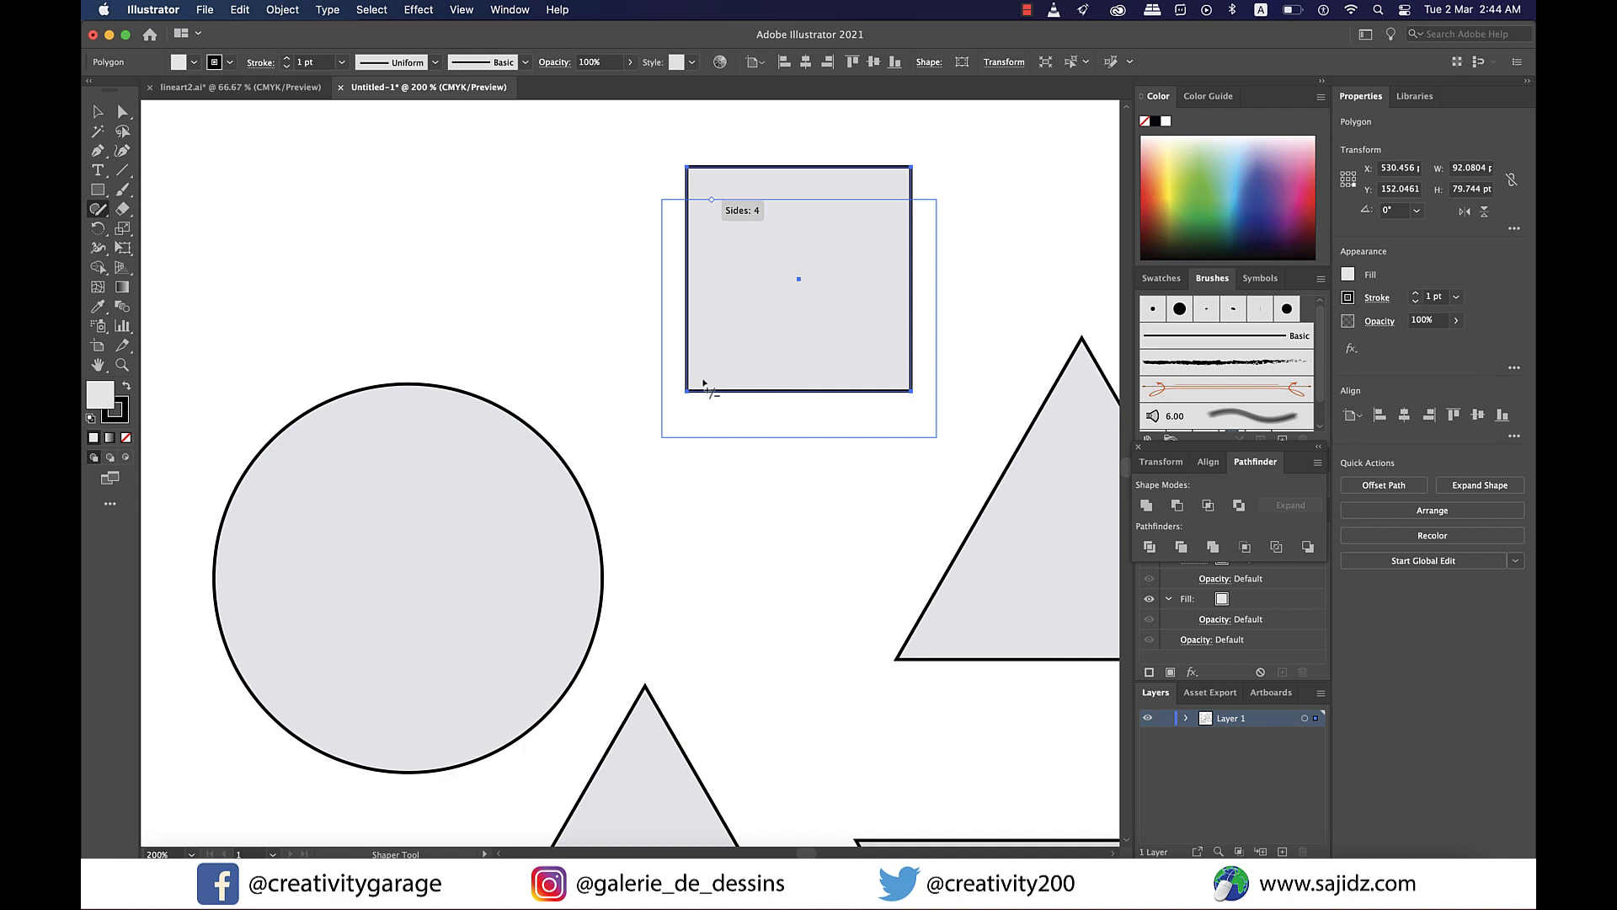
{"action": "left_click_drag", "start_coordinate": [703, 383], "coordinate": [665, 351]}
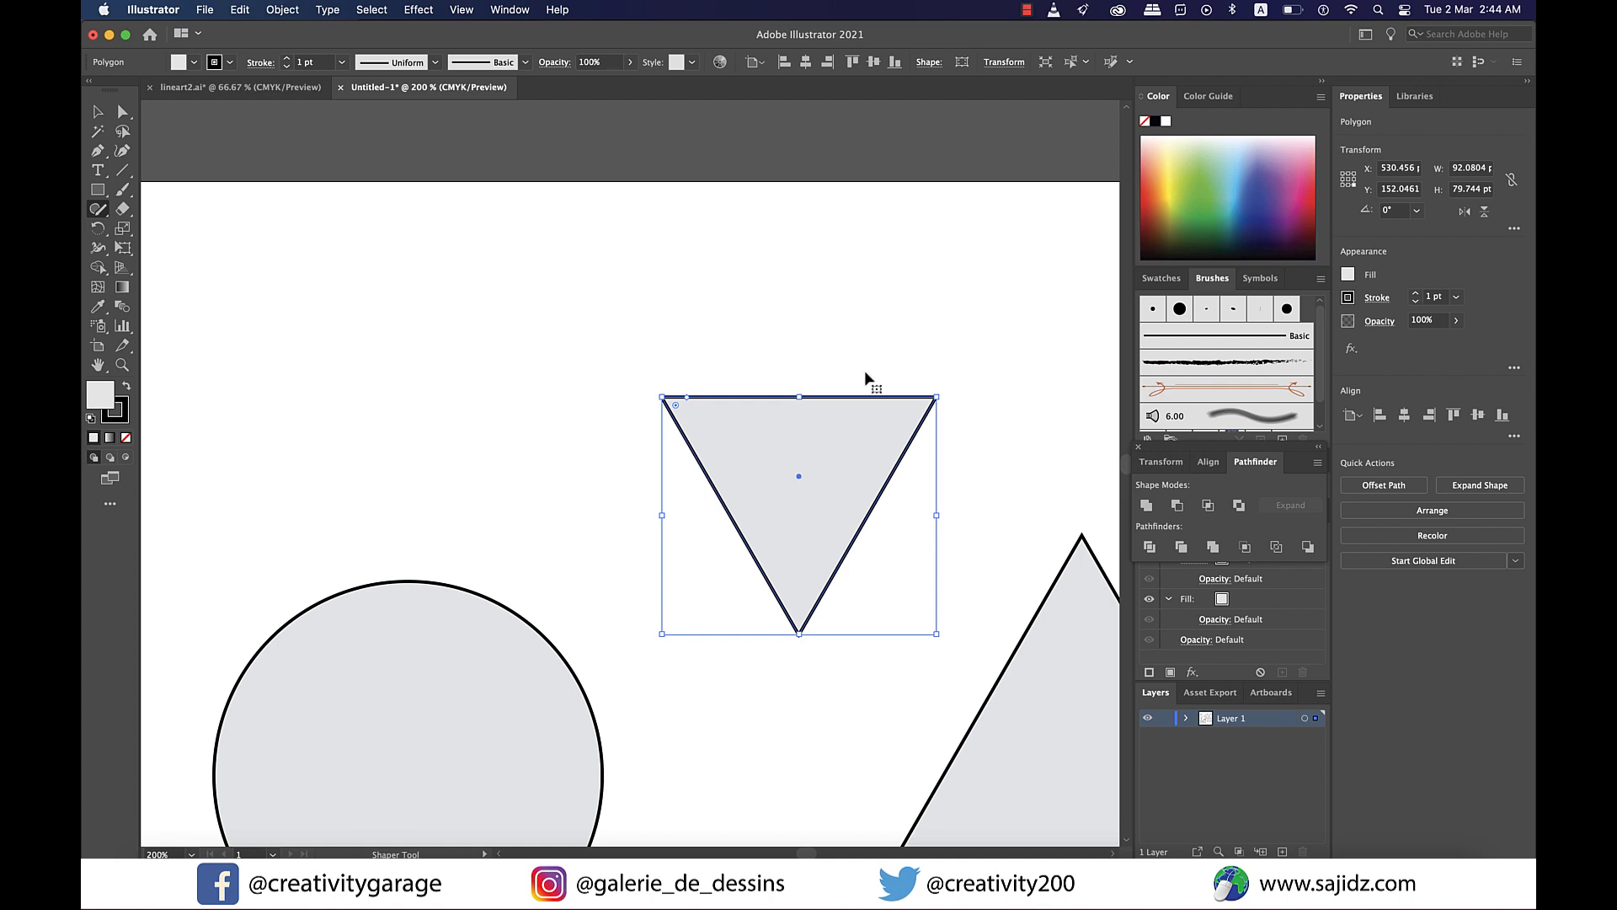
- Fill the large circle with yellow from the color spectrum
{"action": "scroll", "coordinate": [804, 494], "scroll_direction": "down", "scroll_amount": 5}
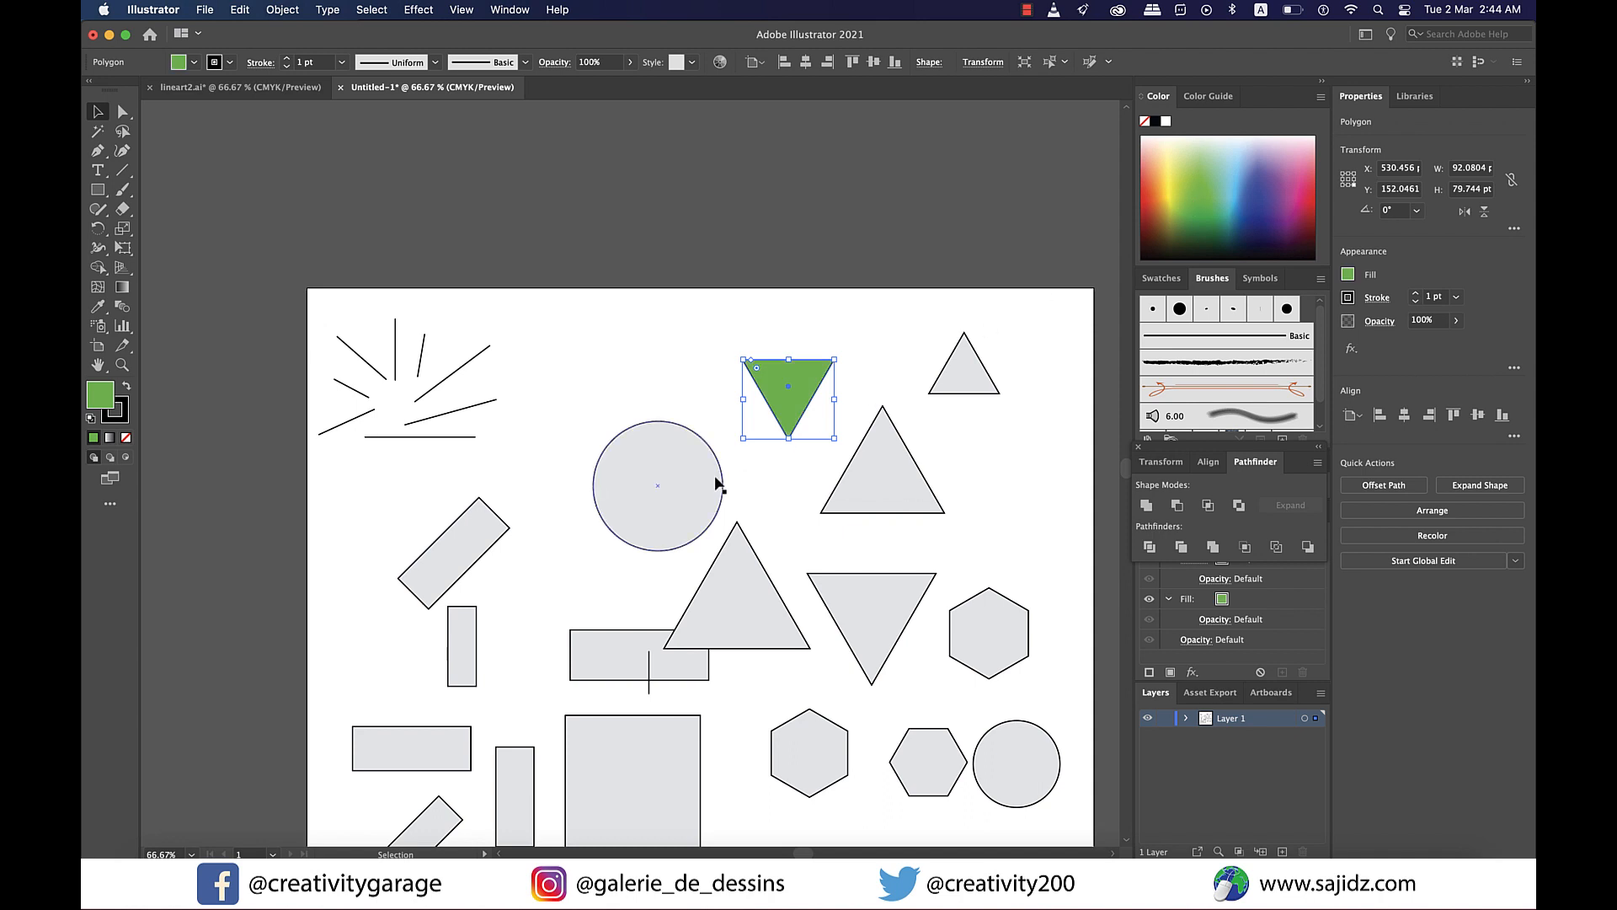
{"action": "left_click", "coordinate": [721, 468]}
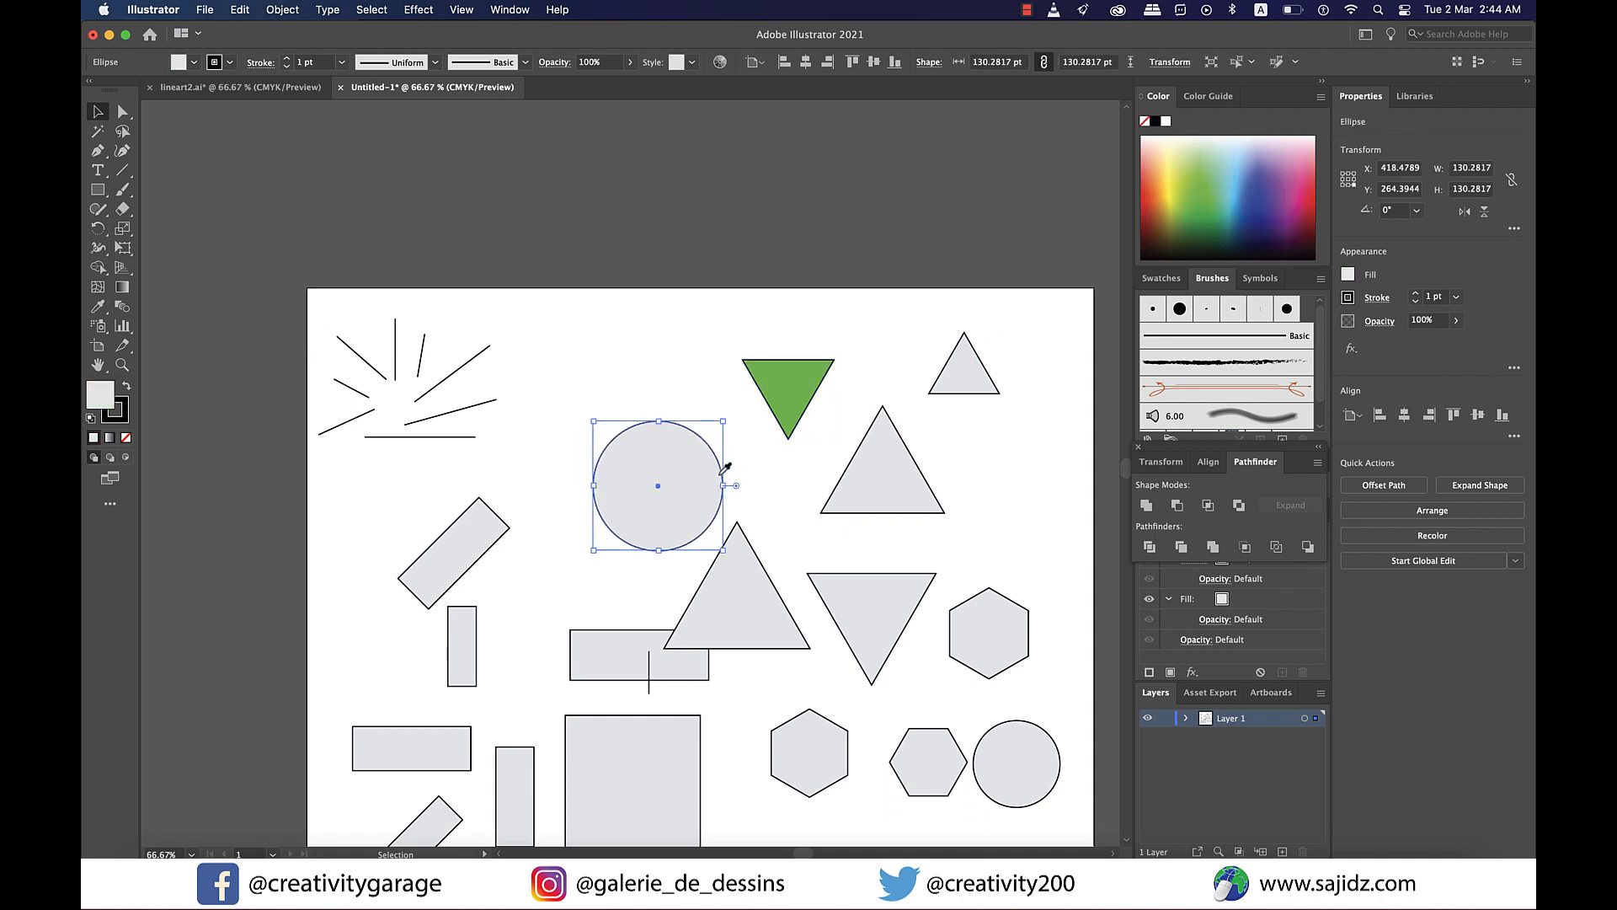
{"action": "left_click", "coordinate": [1179, 179]}
- Fill the small upright triangle dark blue and the larger upright triangle crimson
{"action": "left_click", "coordinate": [989, 376]}
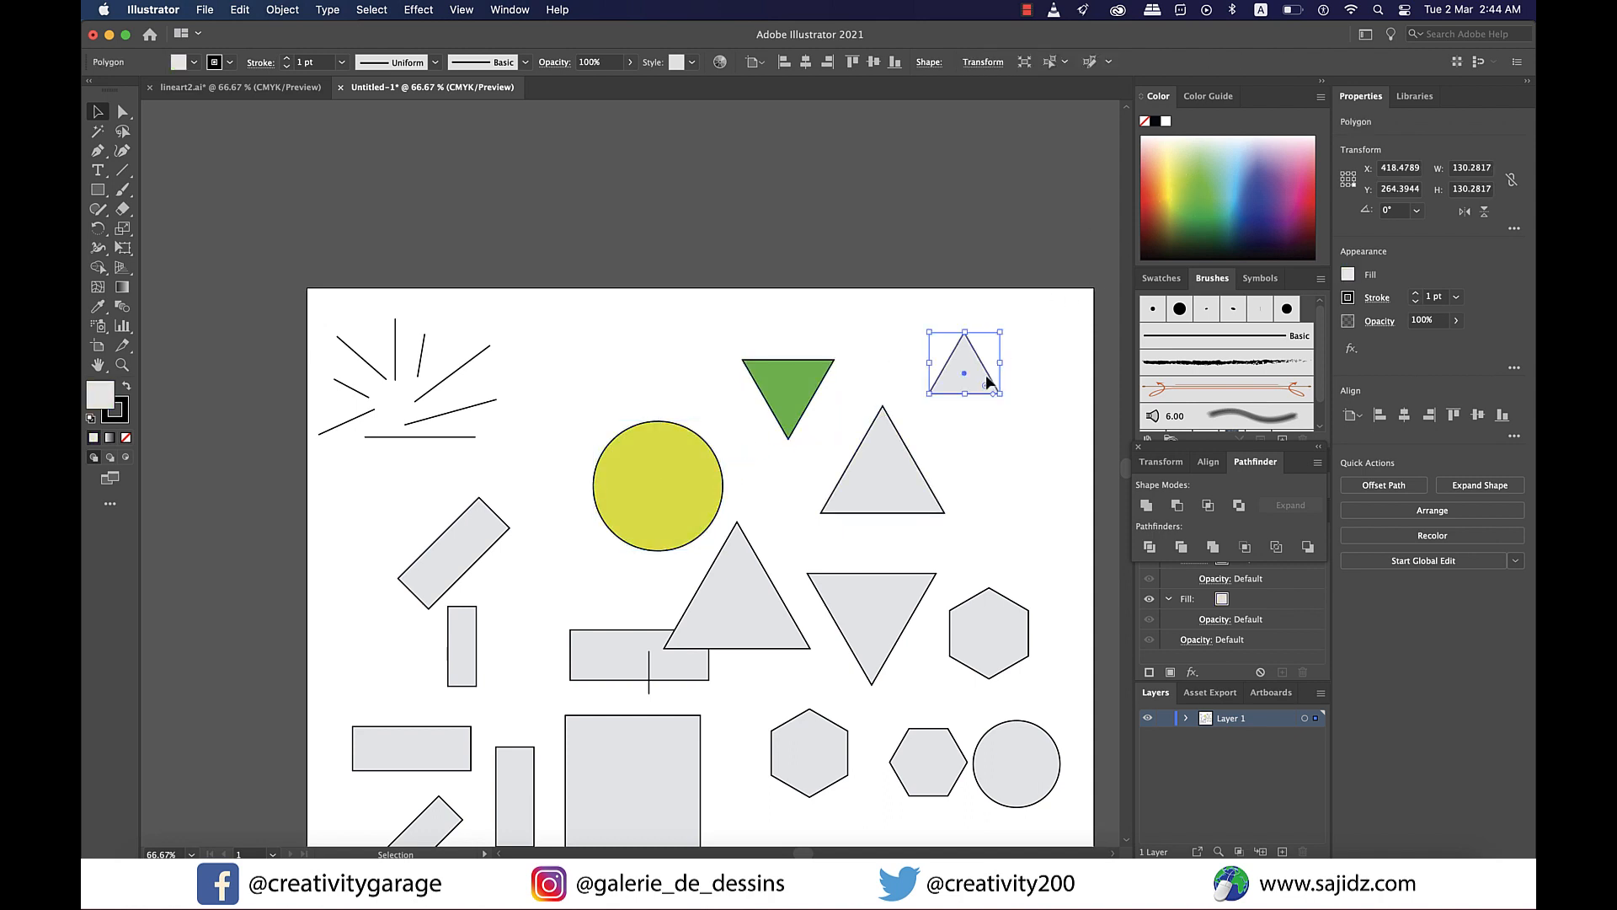
{"action": "left_click", "coordinate": [1272, 200]}
{"action": "left_click", "coordinate": [868, 501]}
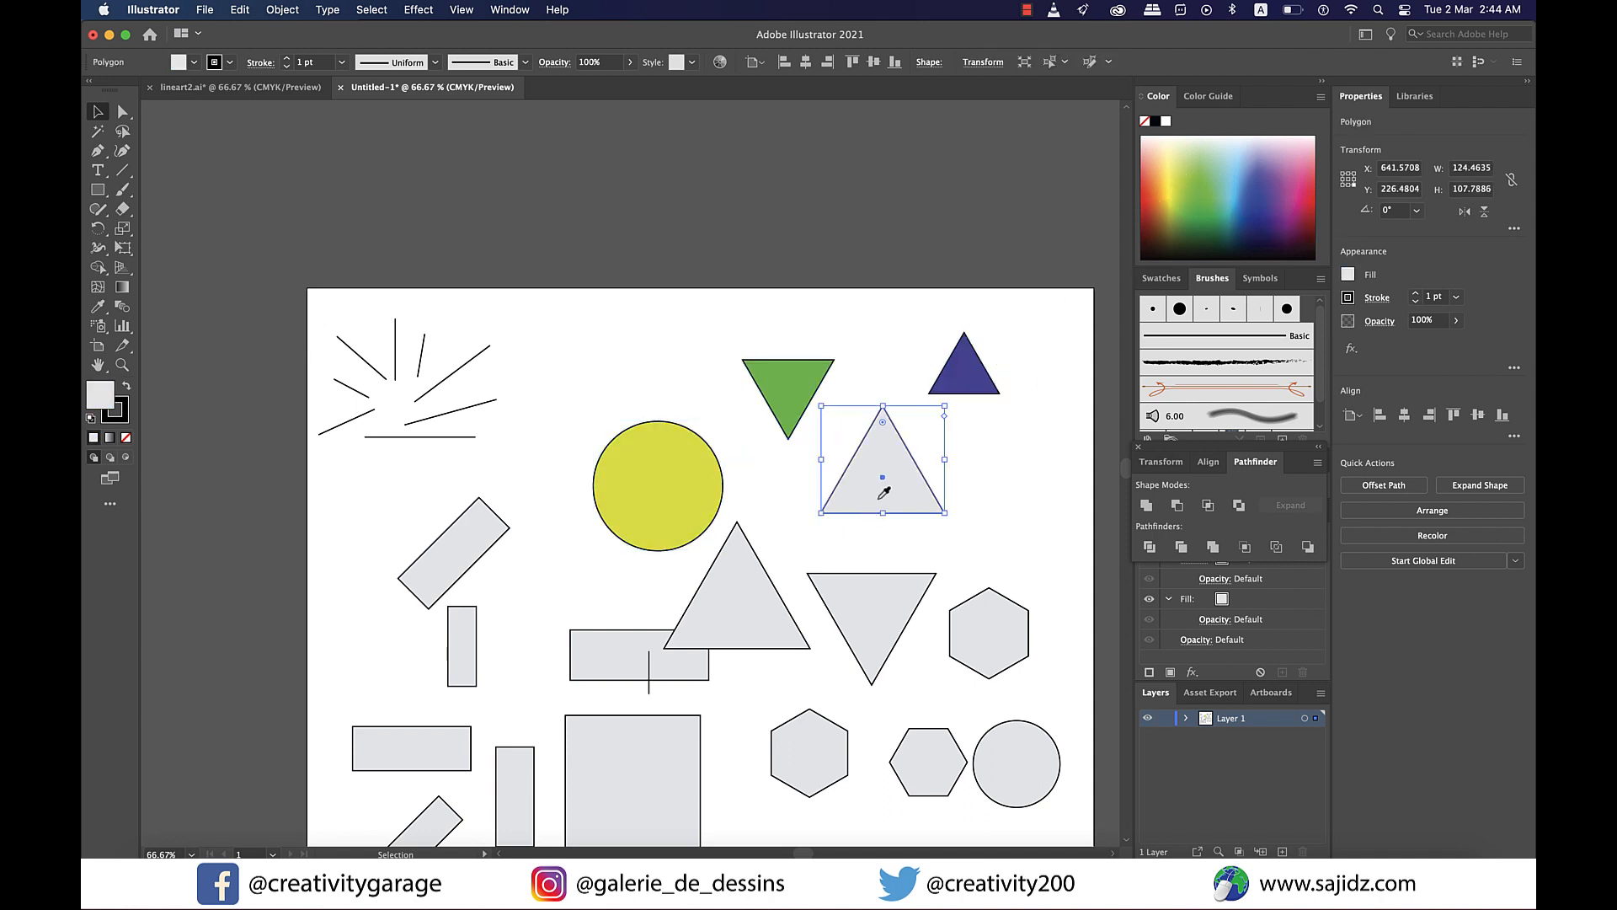
{"action": "left_click", "coordinate": [1299, 211]}
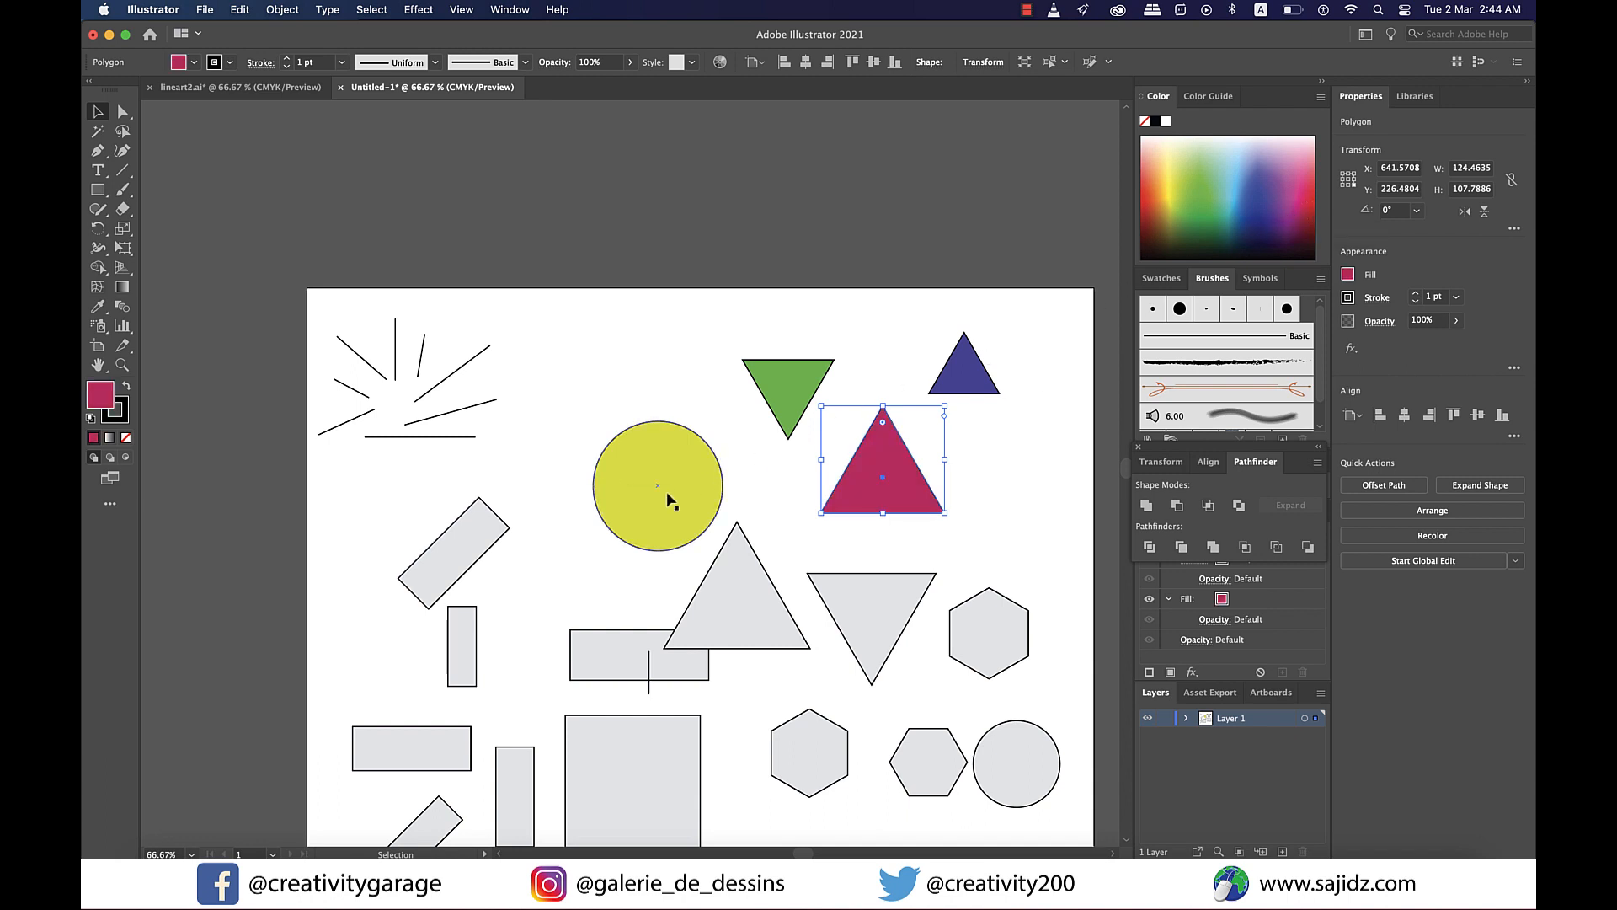
- Move the yellow circle up and place the green inverted triangle overlapping its lower-right edge
{"action": "left_click_drag", "start_coordinate": [670, 501], "coordinate": [669, 434]}
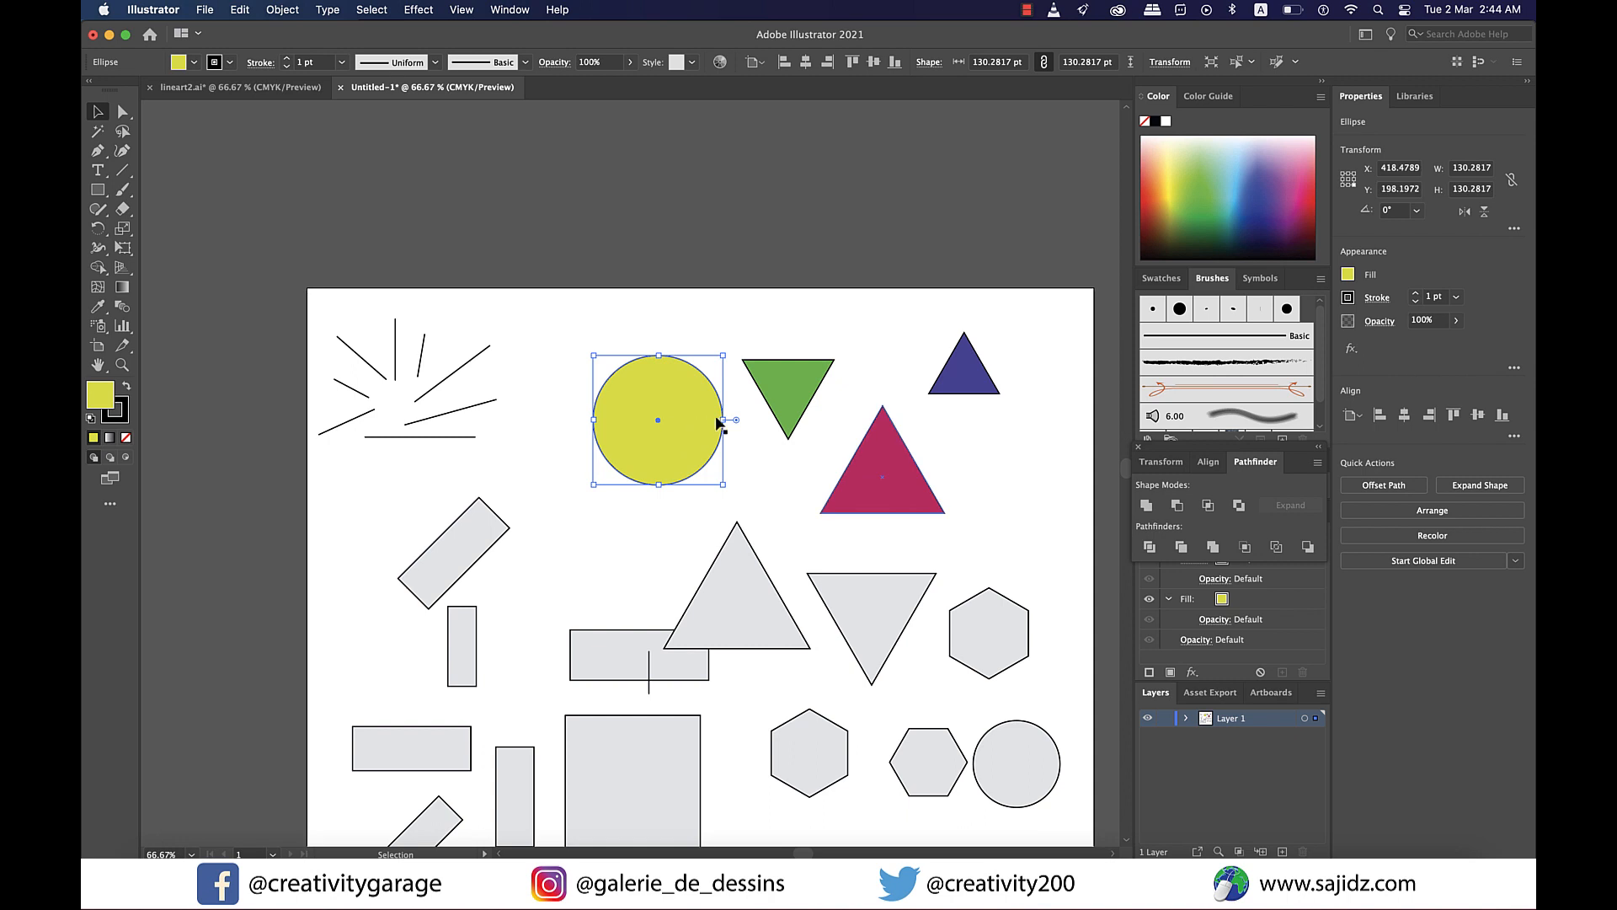
{"action": "left_click_drag", "start_coordinate": [805, 409], "coordinate": [743, 455]}
{"action": "scroll", "coordinate": [734, 379], "scroll_direction": "up", "scroll_amount": 2}
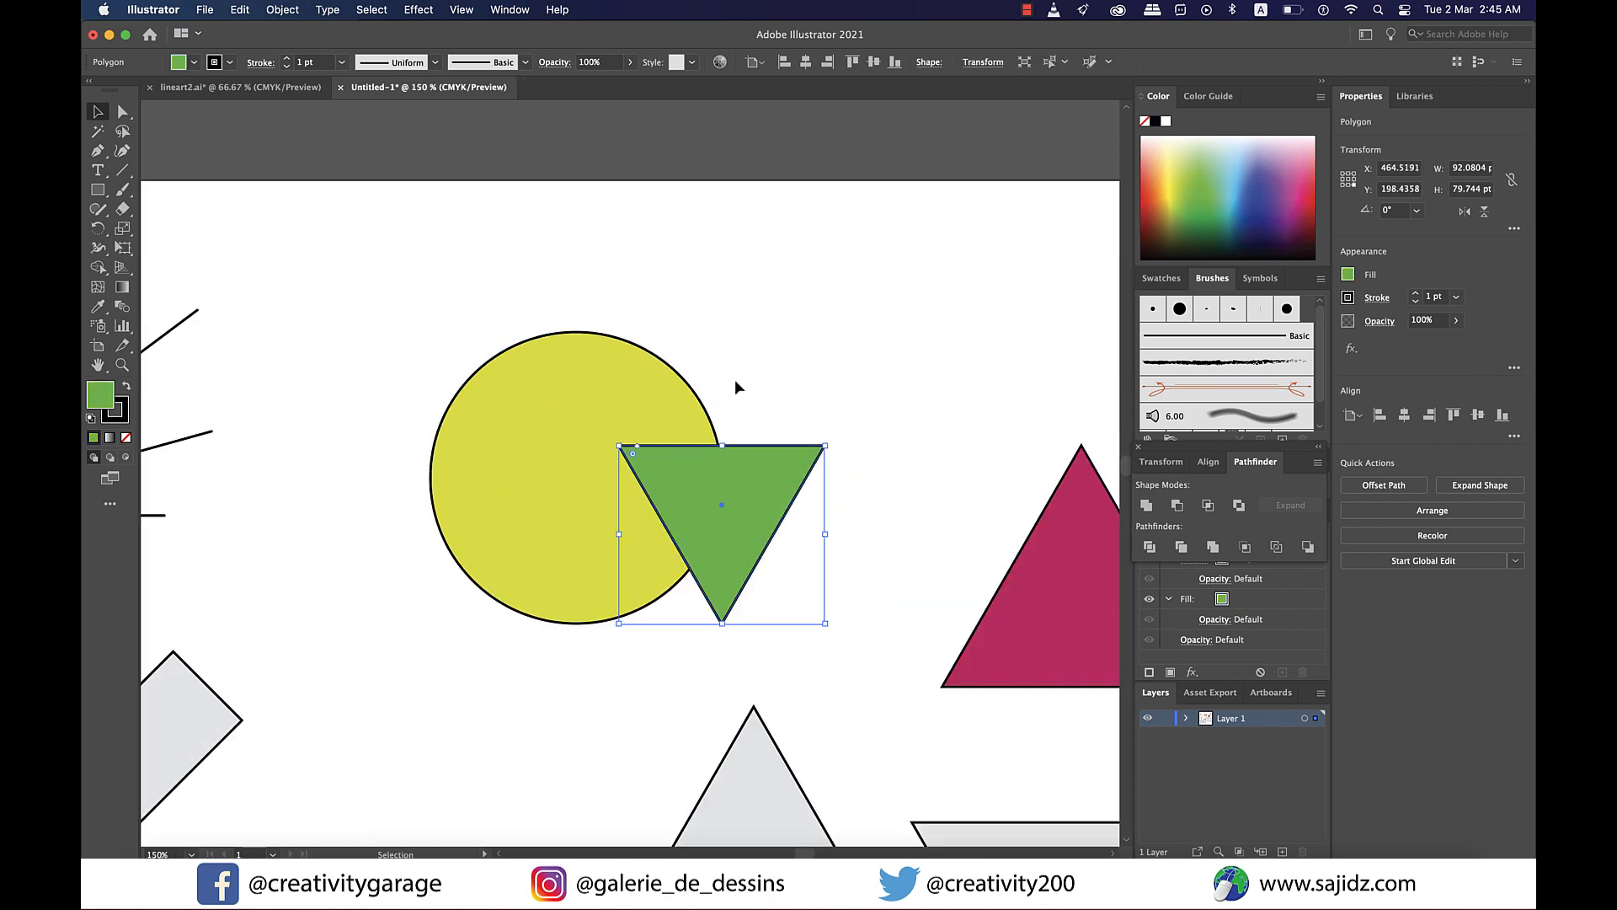
{"action": "left_click", "coordinate": [736, 388]}
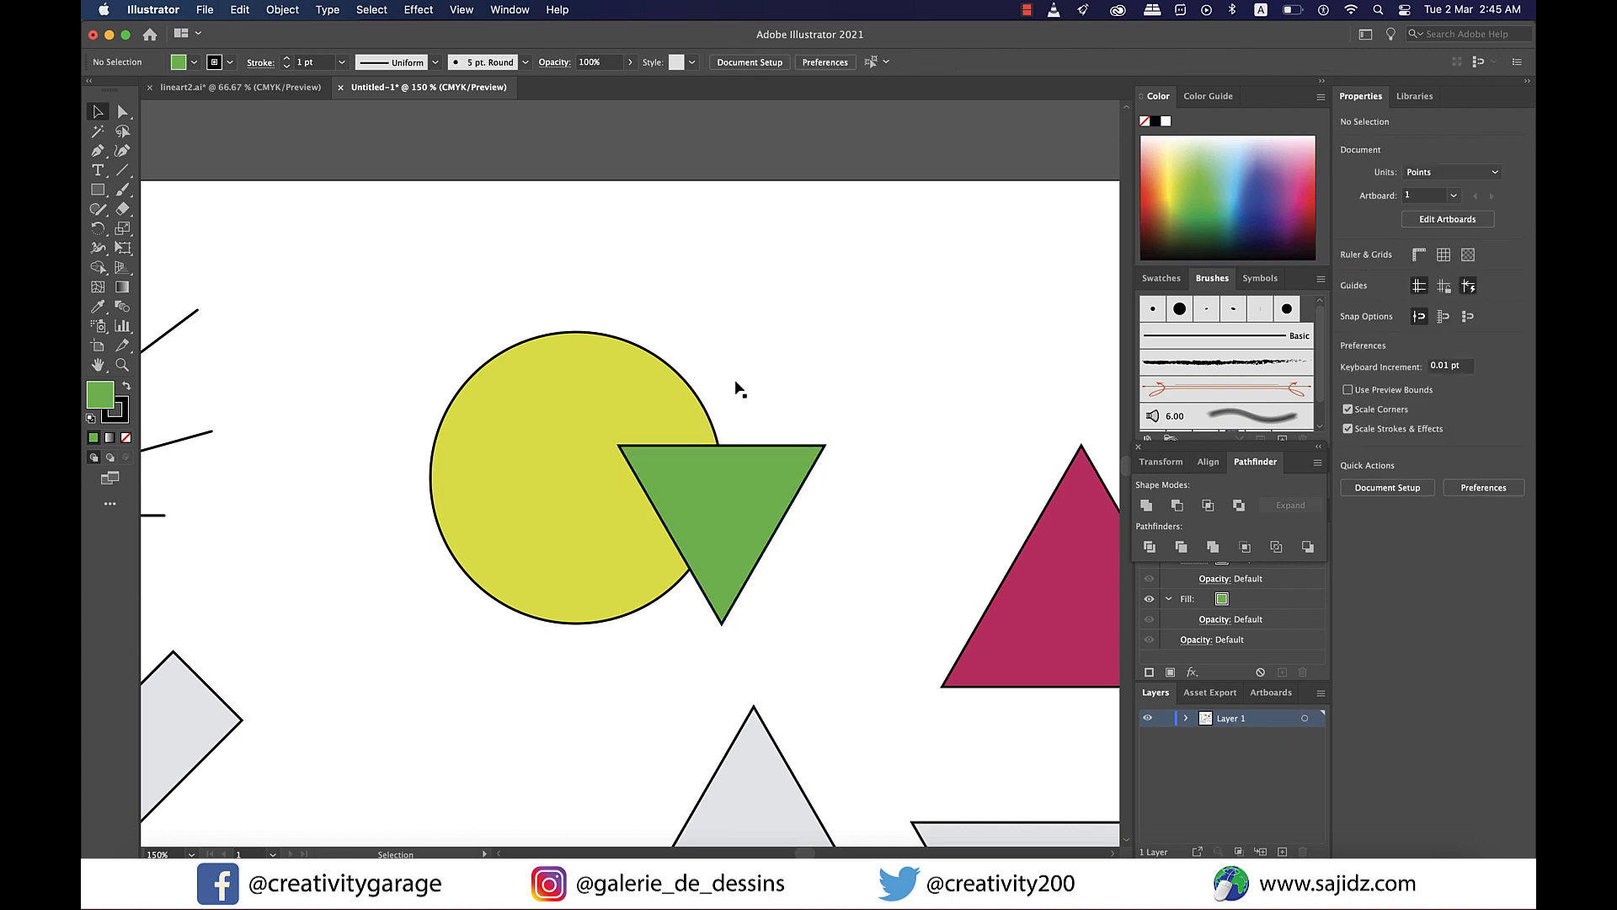
- Try scribbling across different regions of the overlapping triangle and circle with the Shaper tool, undoing each result
{"action": "left_click", "coordinate": [98, 209]}
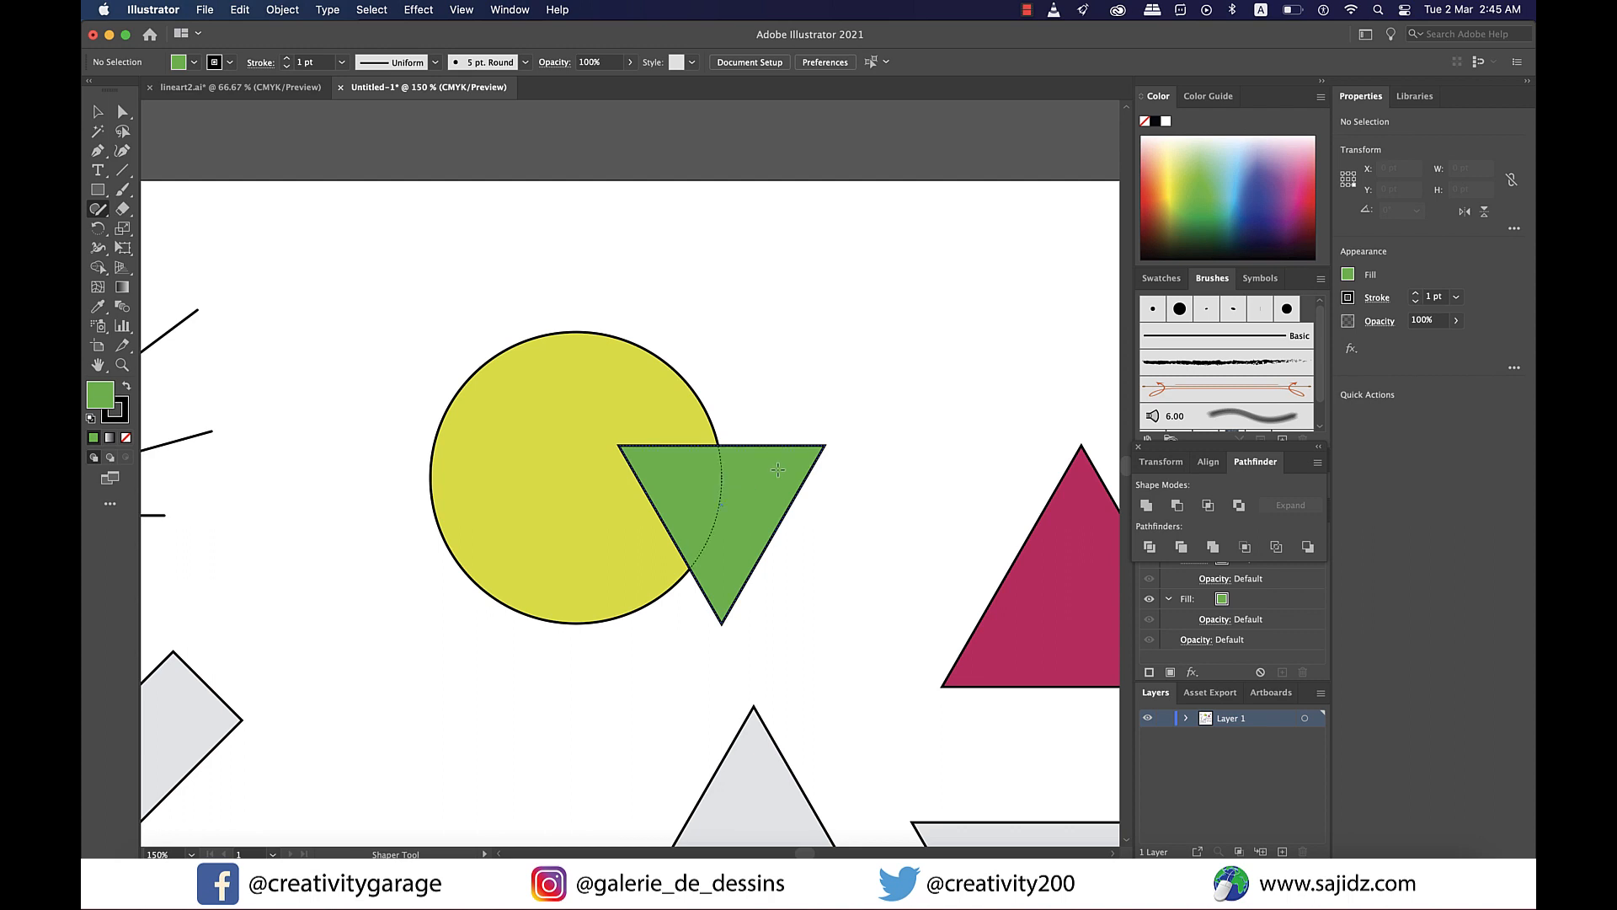
{"action": "mouse_move", "coordinate": [777, 469]}
{"action": "left_mouse_down"}
{"action": "mouse_move", "coordinate": [746, 495]}
{"action": "mouse_move", "coordinate": [740, 560]}
{"action": "left_mouse_up"}
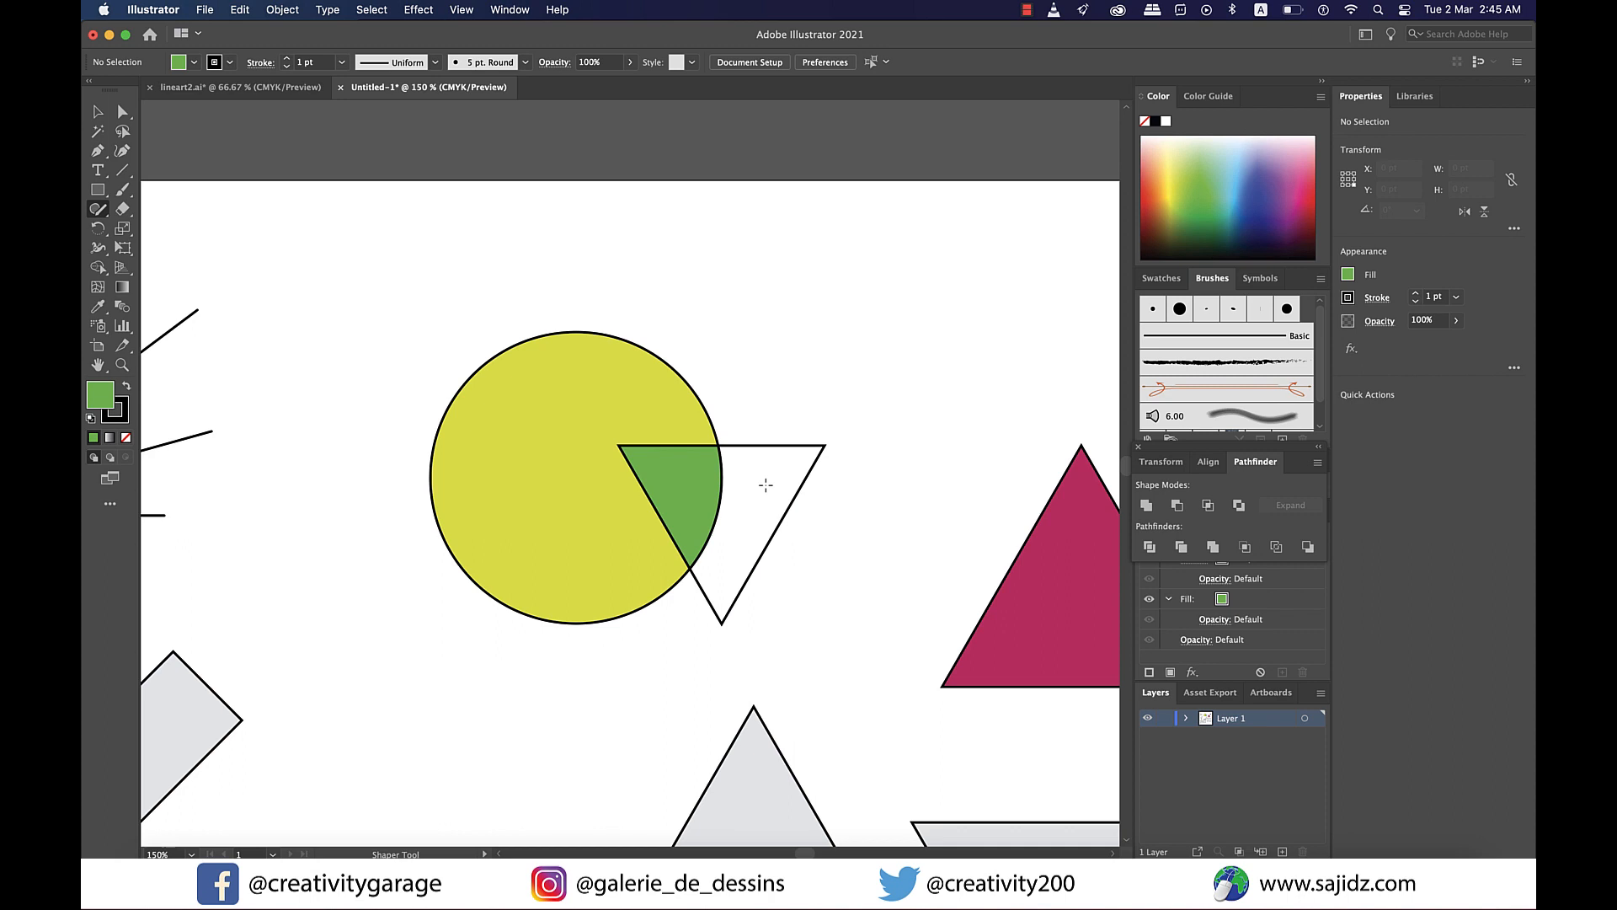
{"action": "key", "text": "super+z"}
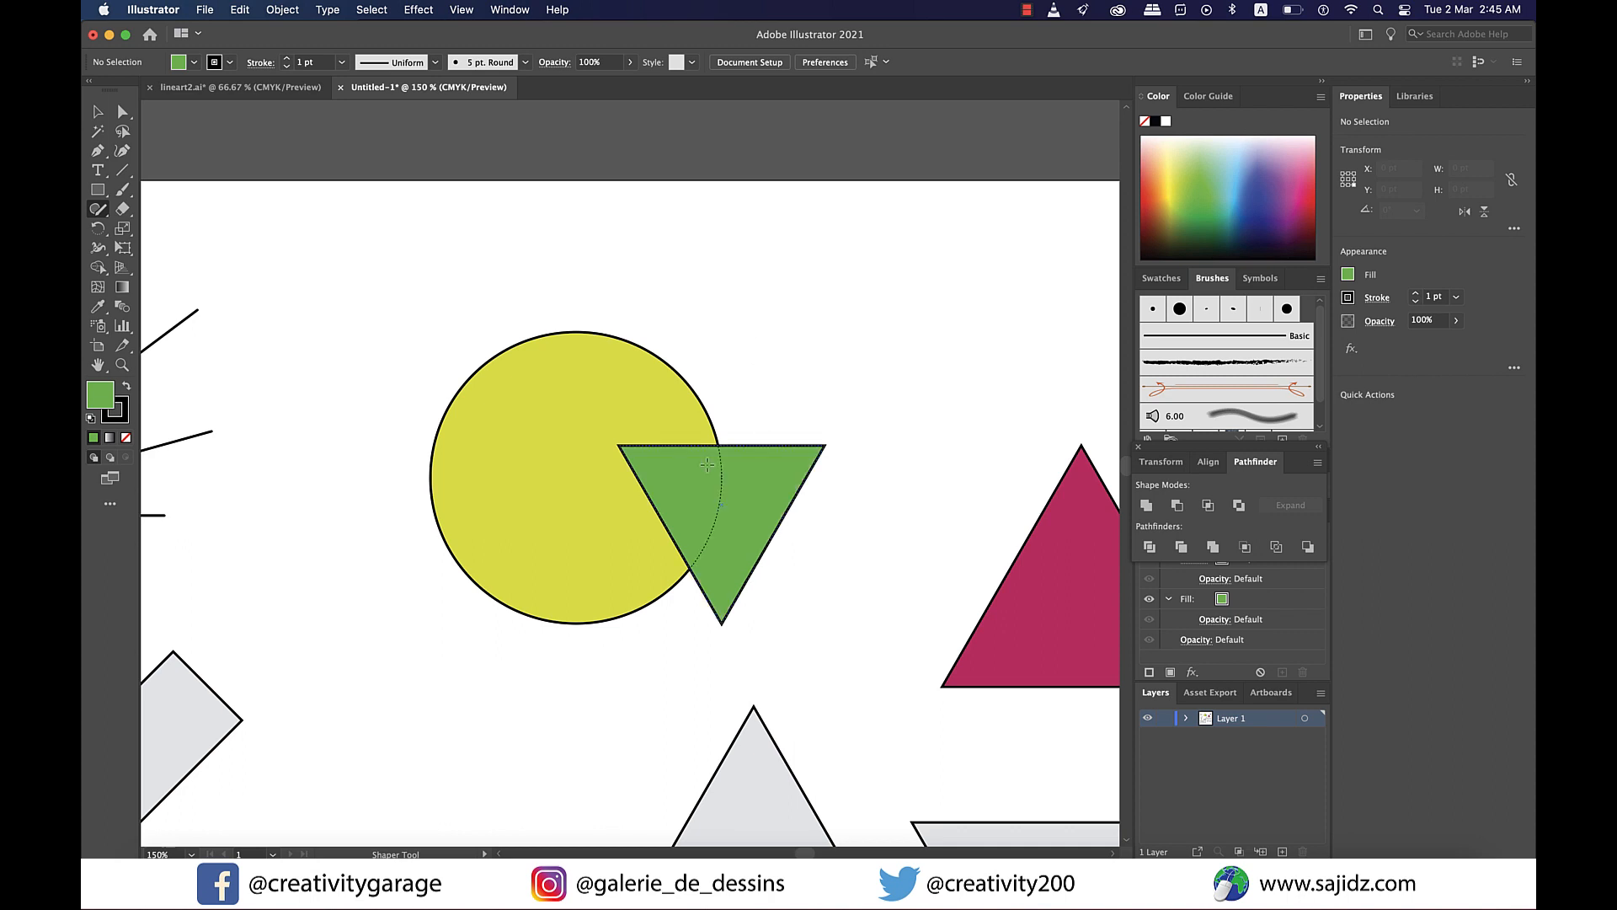
{"action": "left_click_drag", "start_coordinate": [694, 469], "coordinate": [695, 532]}
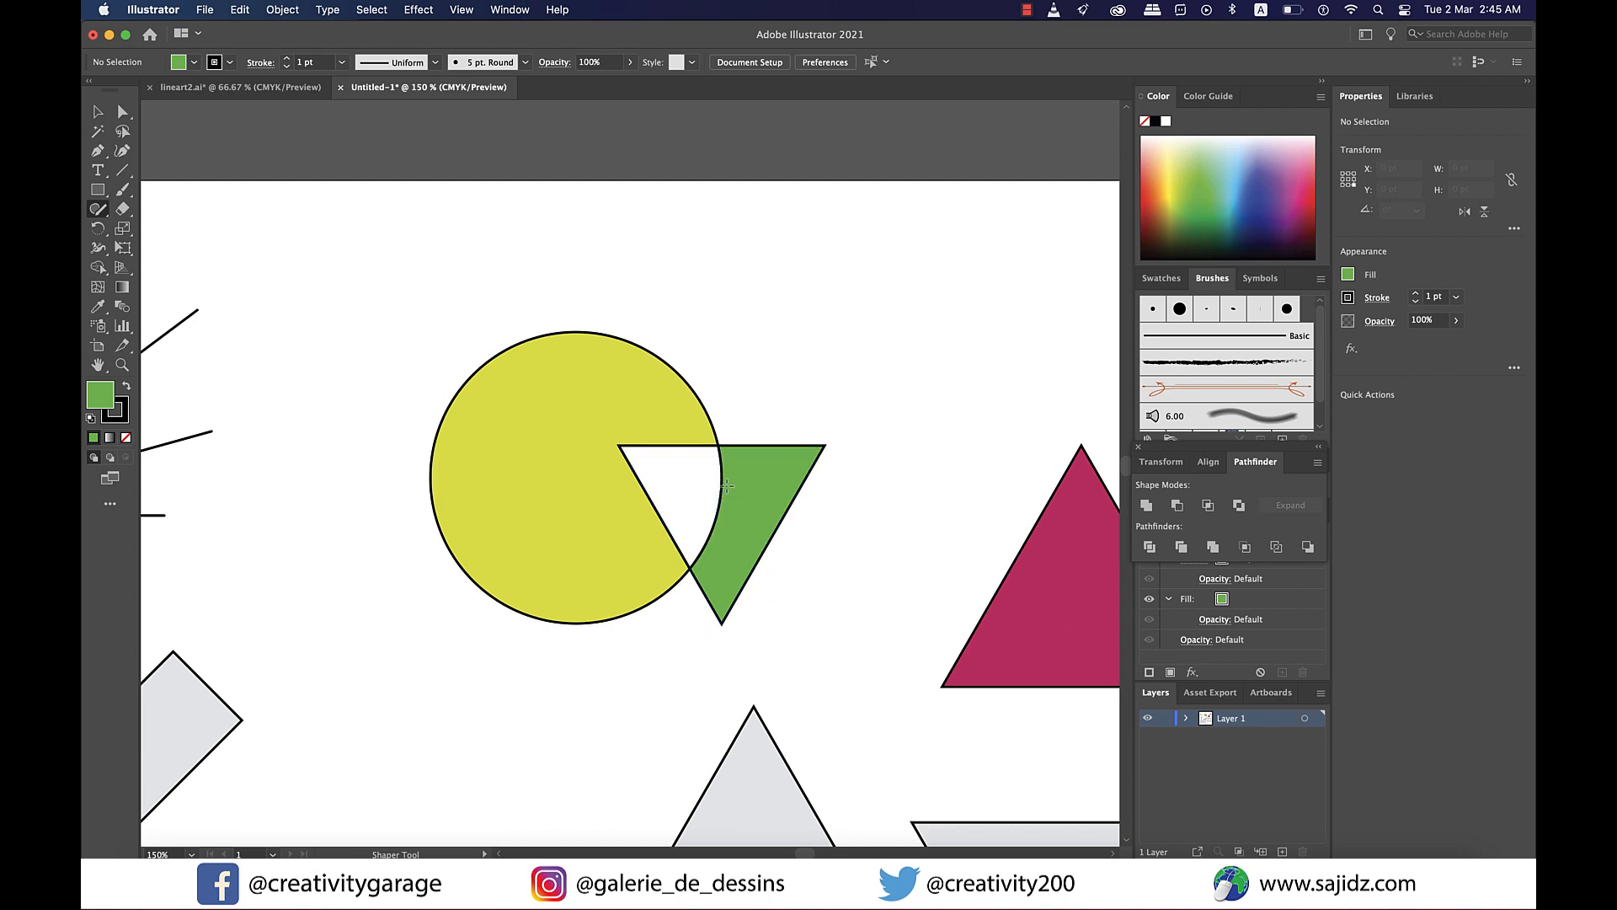
{"action": "key", "text": "super+z"}
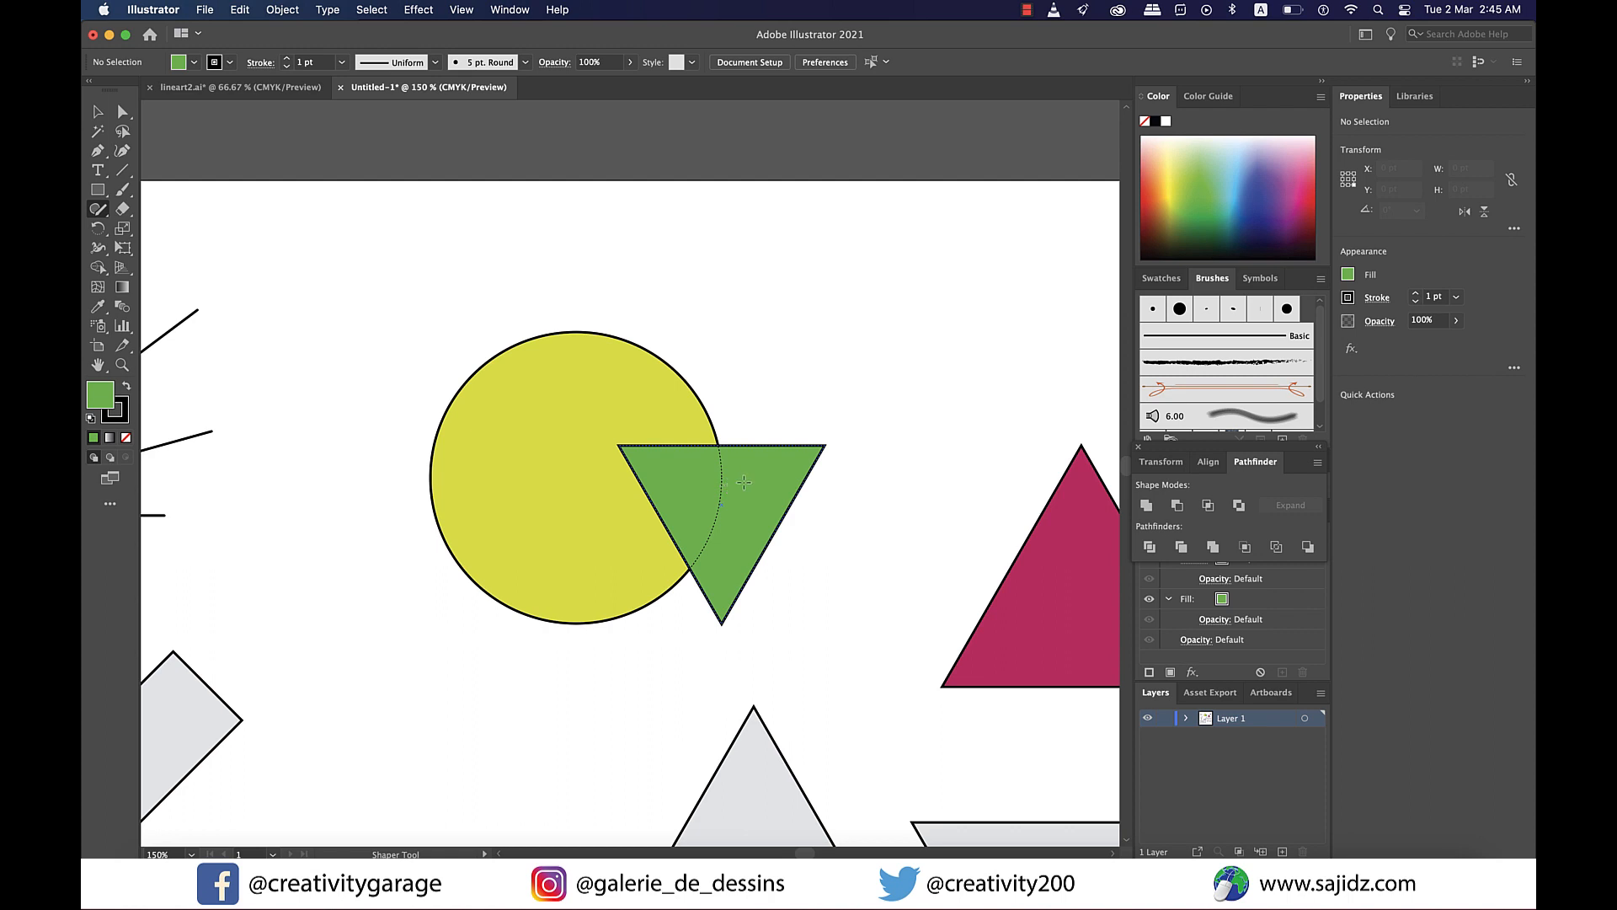
{"action": "left_click_drag", "start_coordinate": [738, 480], "coordinate": [699, 491]}
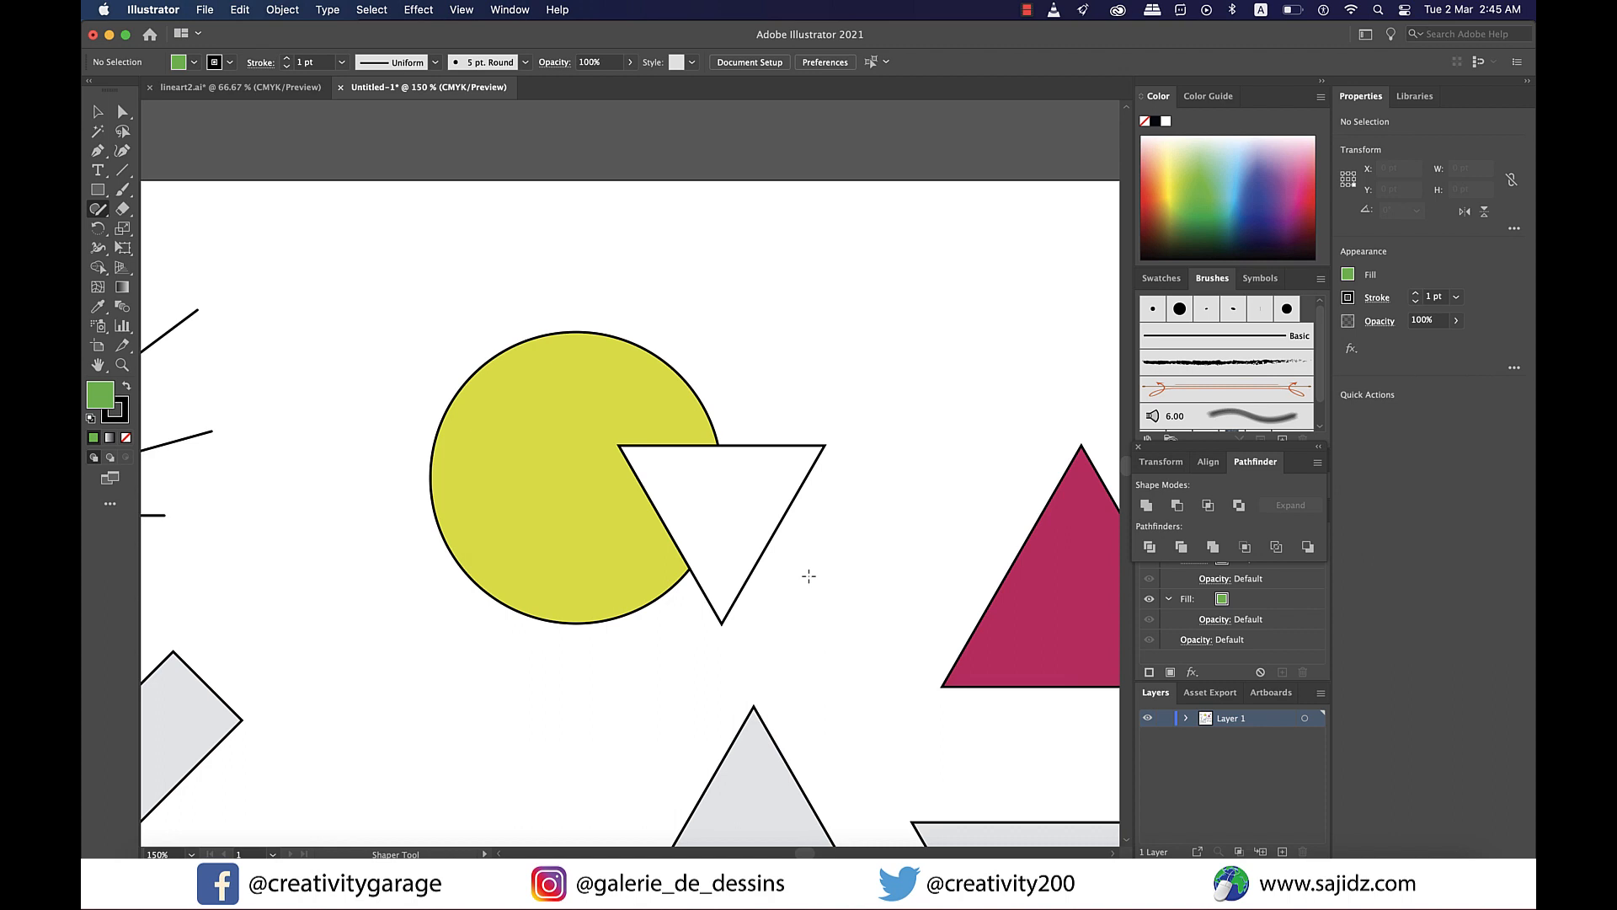
{"action": "key", "text": "super+z"}
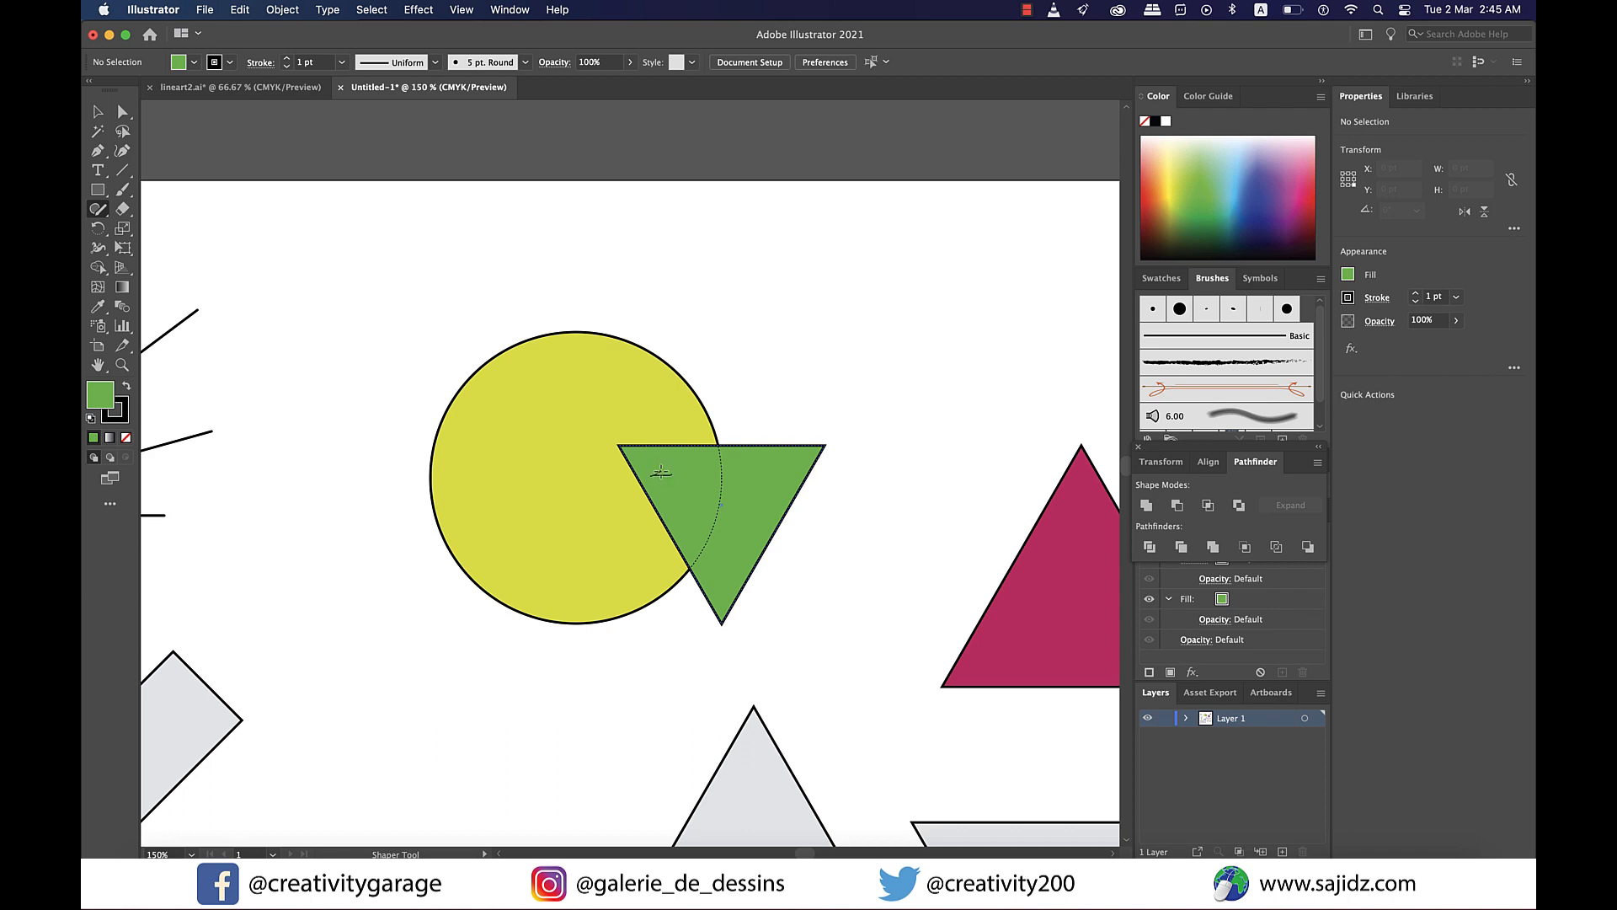
- Scribble from the overlap into the circle to merge both shapes, then nudge the merged shape slightly
{"action": "left_click_drag", "start_coordinate": [637, 455], "coordinate": [632, 423]}
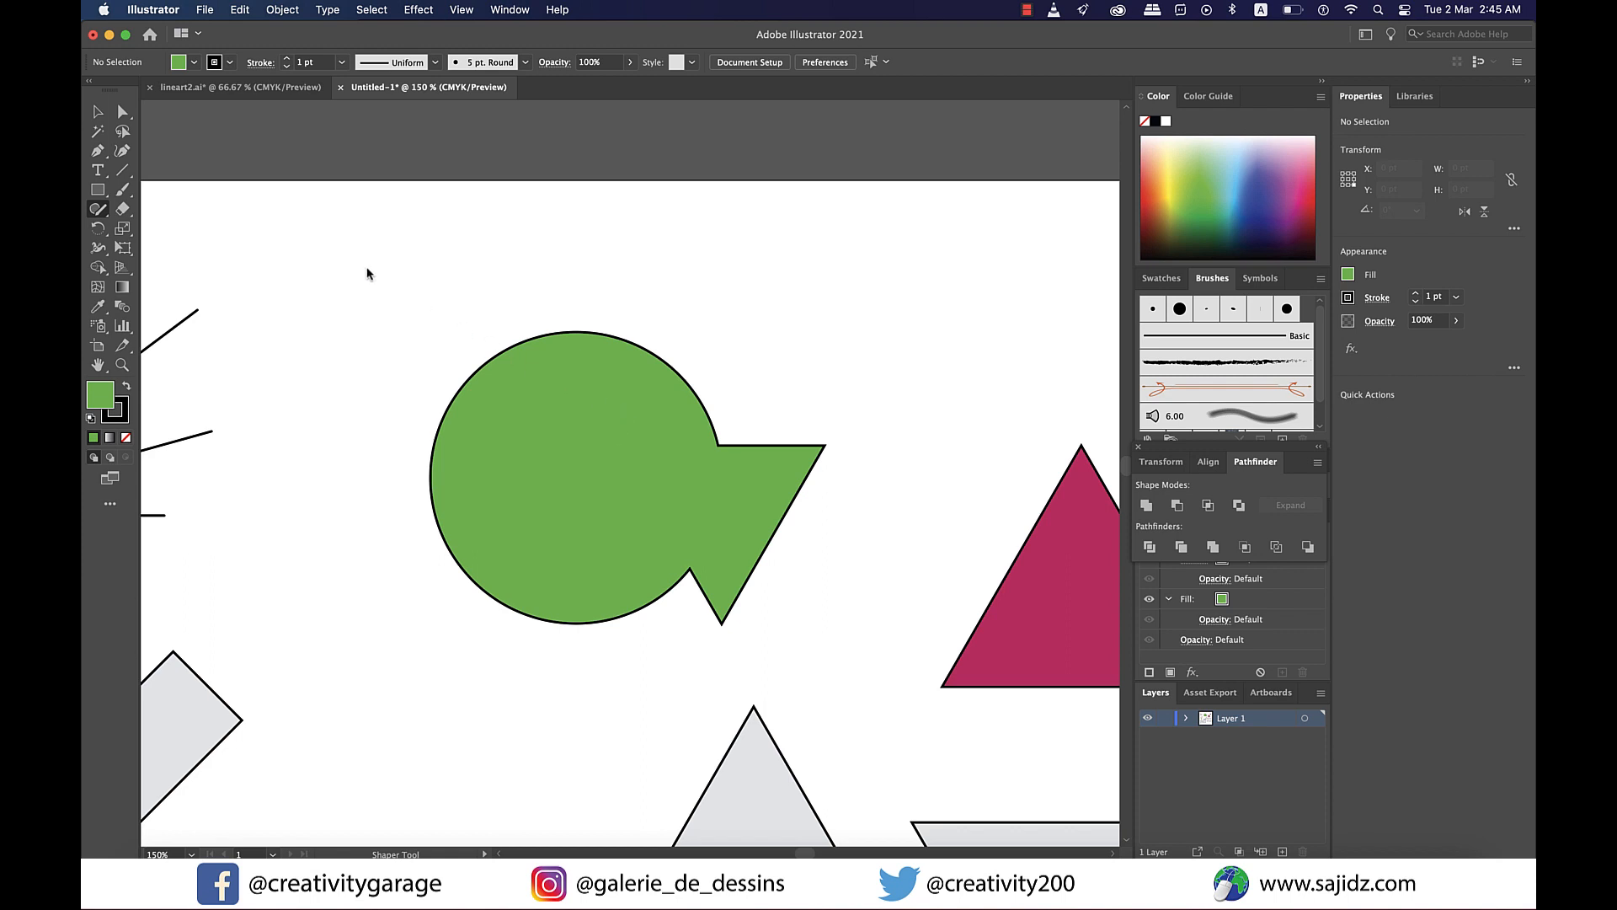
{"action": "key", "text": "v"}
{"action": "mouse_move", "coordinate": [611, 405]}
{"action": "left_mouse_down"}
{"action": "mouse_move", "coordinate": [650, 373]}
{"action": "mouse_move", "coordinate": [620, 402]}
{"action": "left_mouse_up"}
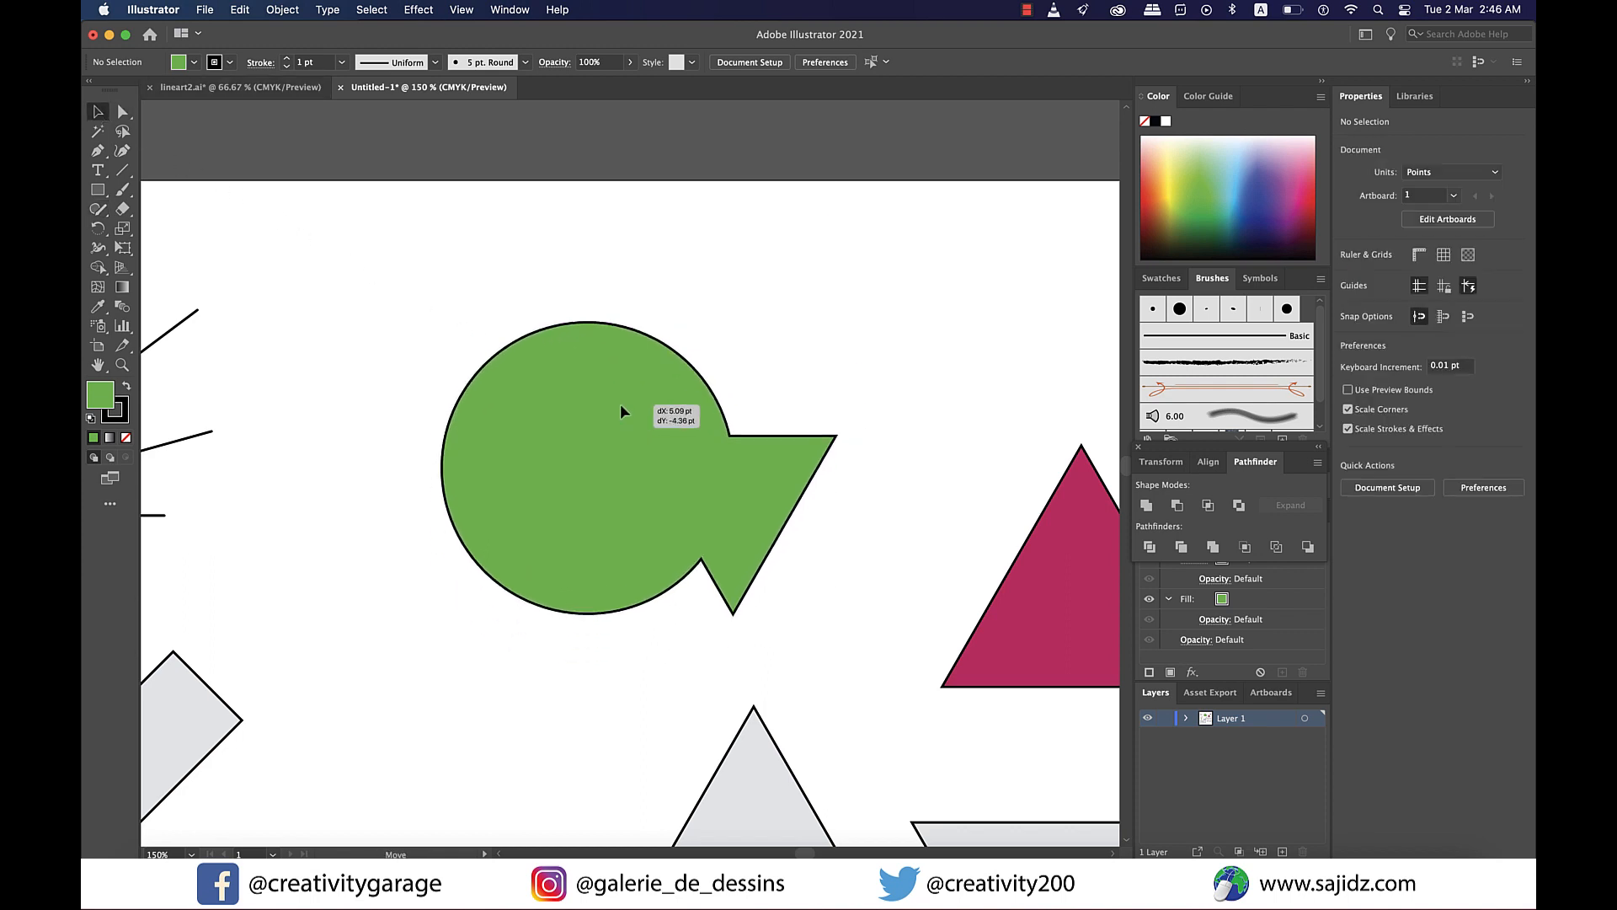
- Undo the nudge and the merge of the circle and inverted triangle
{"action": "key", "text": "super+z"}
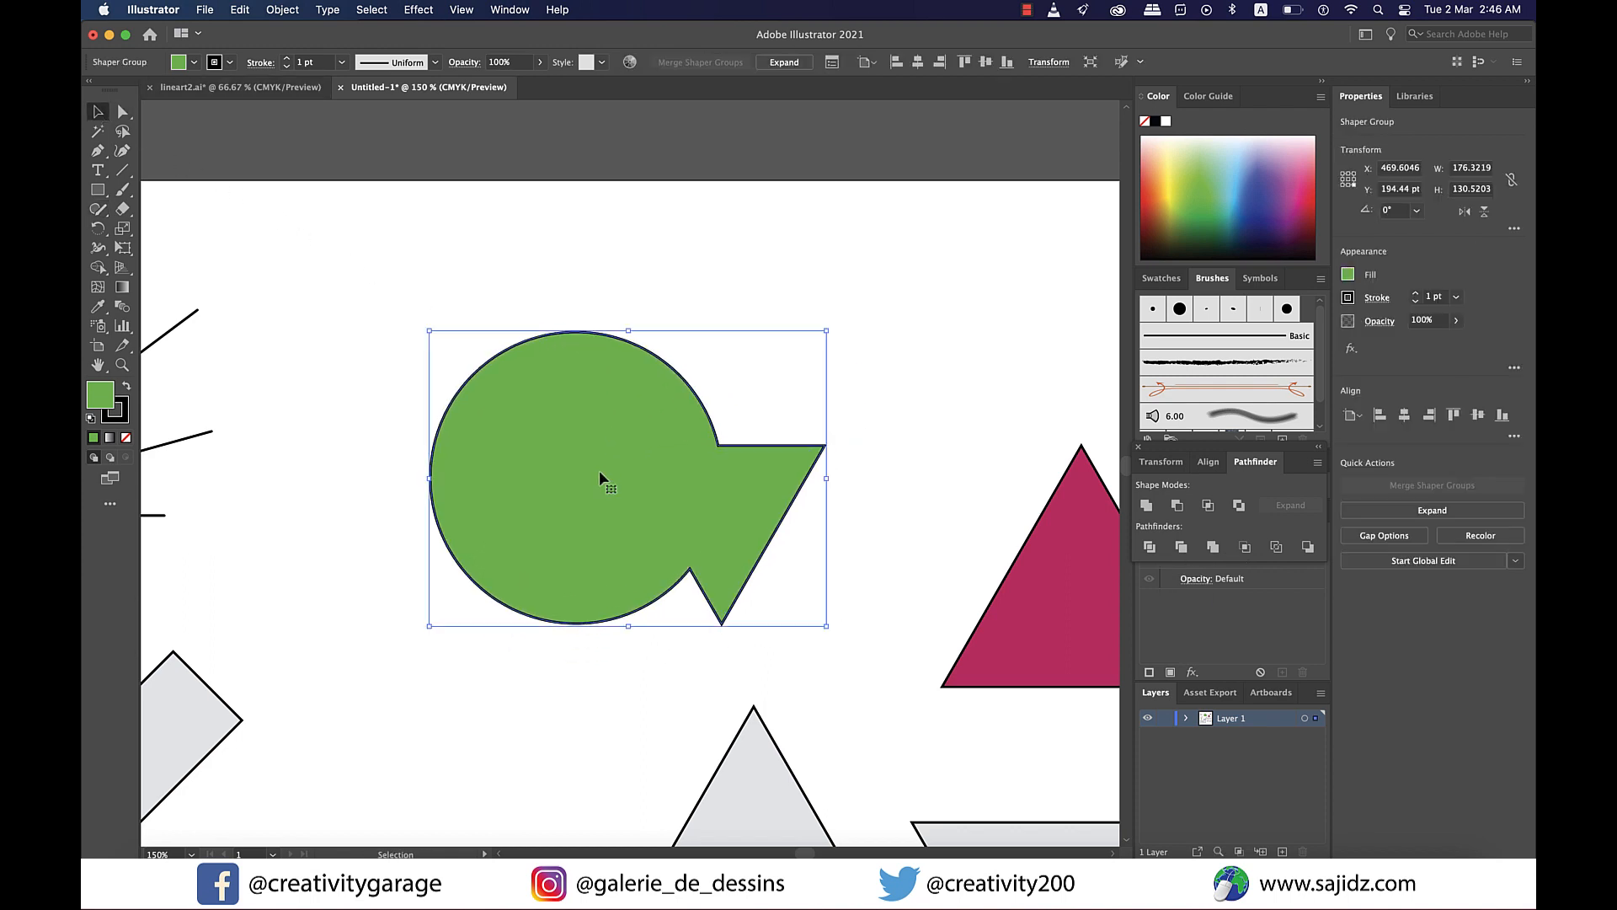
{"action": "key", "text": "super+z"}
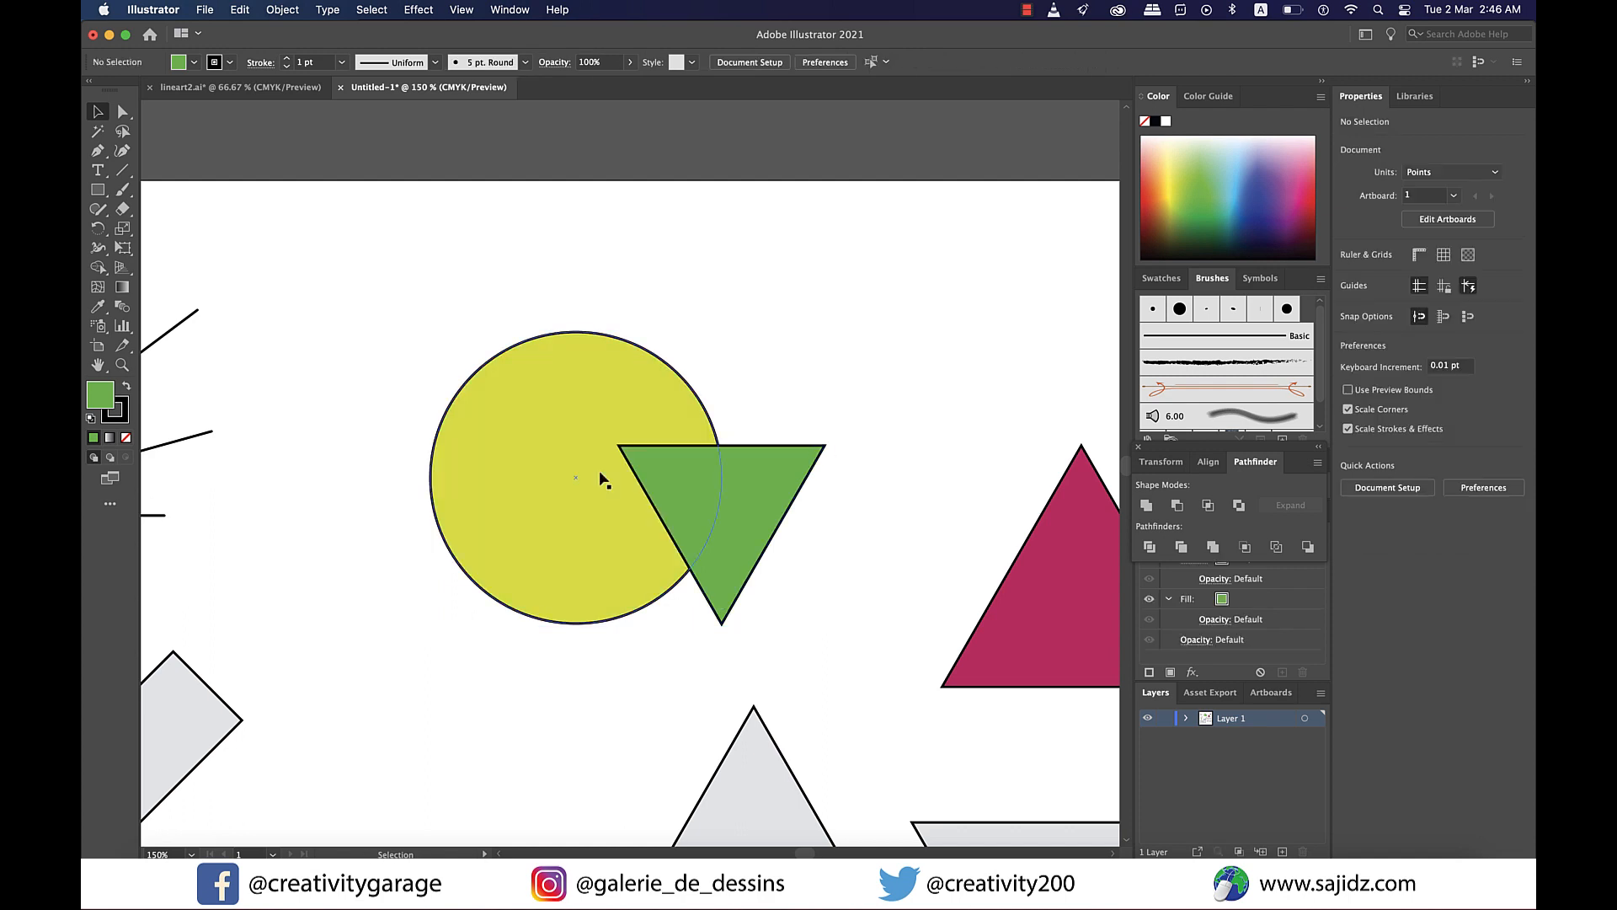
- Scribble from the yellow circle into the green triangle with the Shaper tool to merge them in yellow
{"action": "key", "text": "shift+n"}
{"action": "left_click_drag", "start_coordinate": [621, 396], "coordinate": [673, 470]}
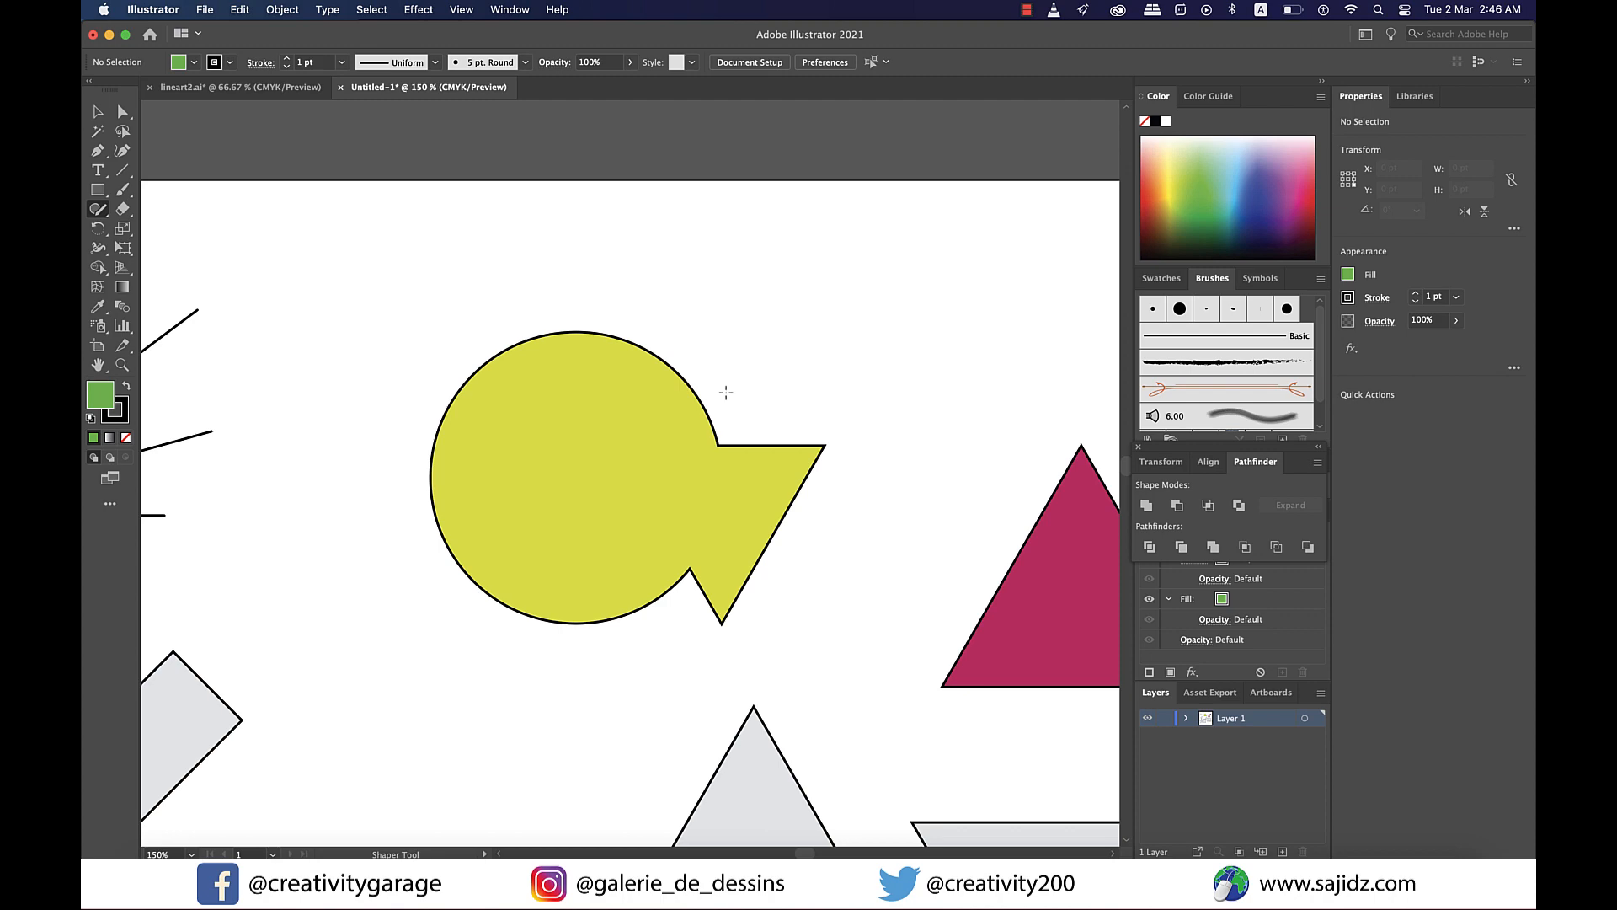
- Open the merged shaper group and drag the circle and triangle to new positions inside it
{"action": "left_click", "coordinate": [635, 404]}
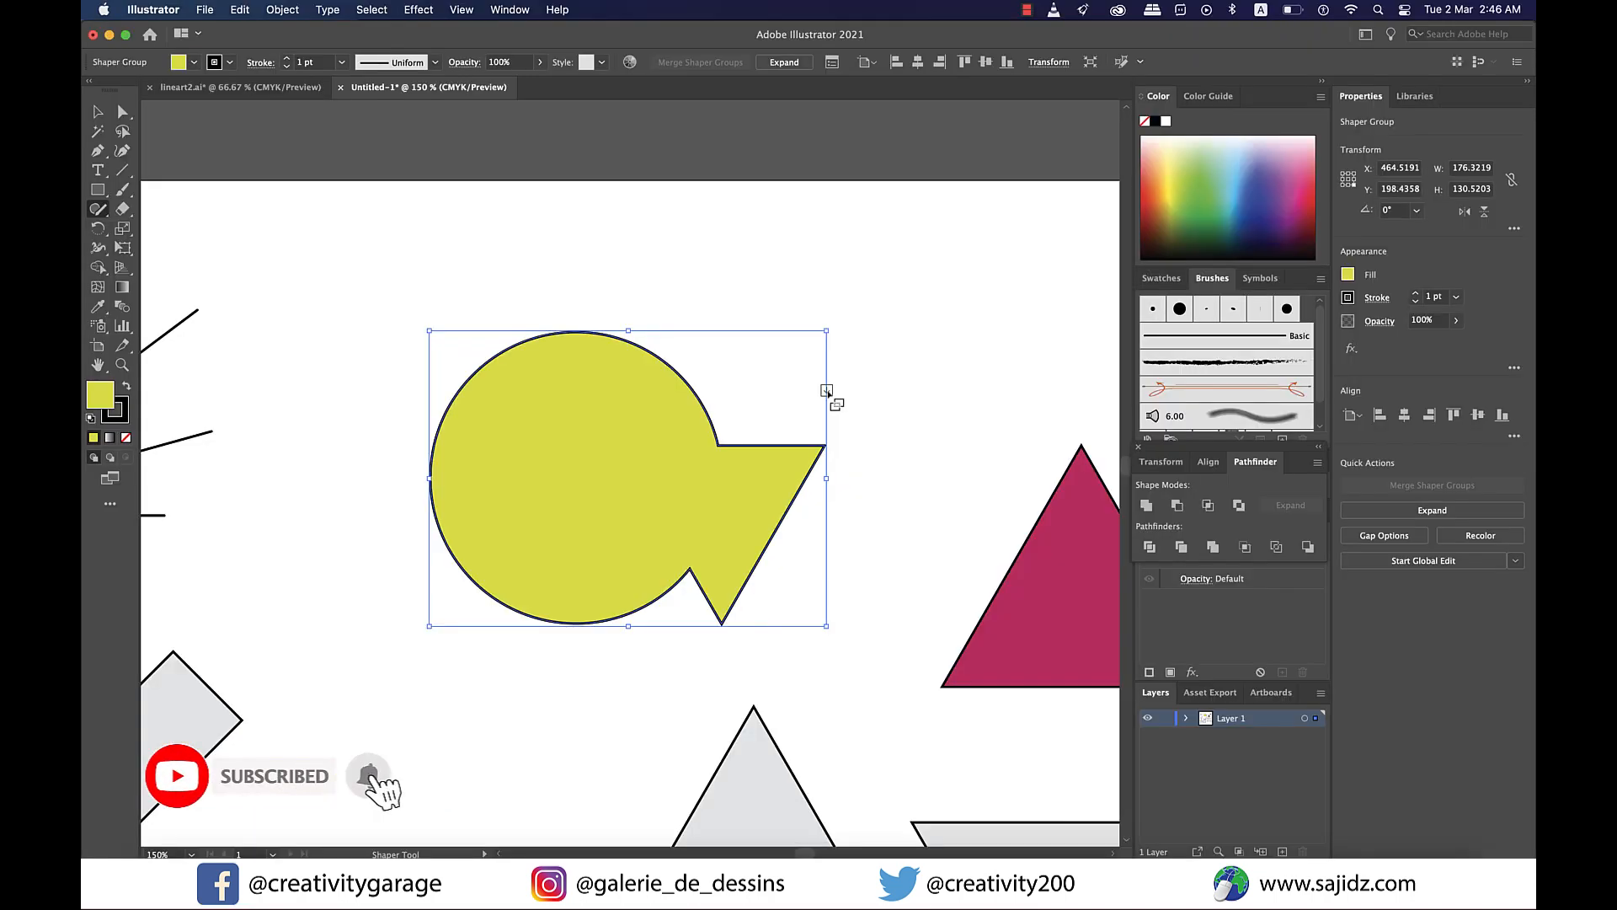
{"action": "left_click", "coordinate": [846, 323]}
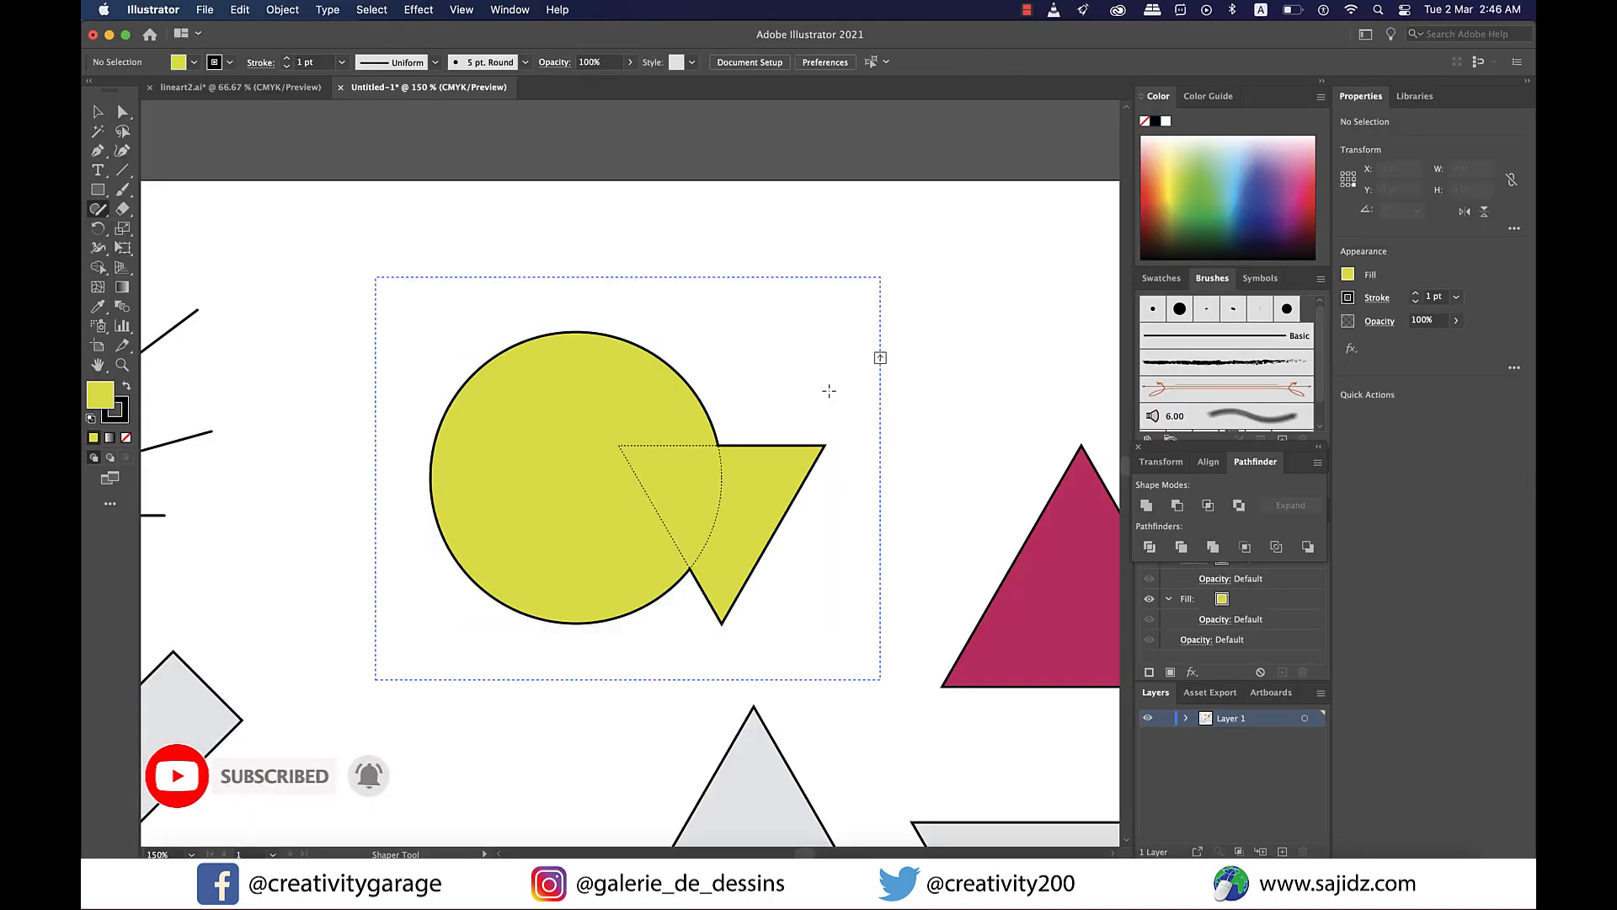
{"action": "left_click_drag", "start_coordinate": [775, 515], "coordinate": [742, 502]}
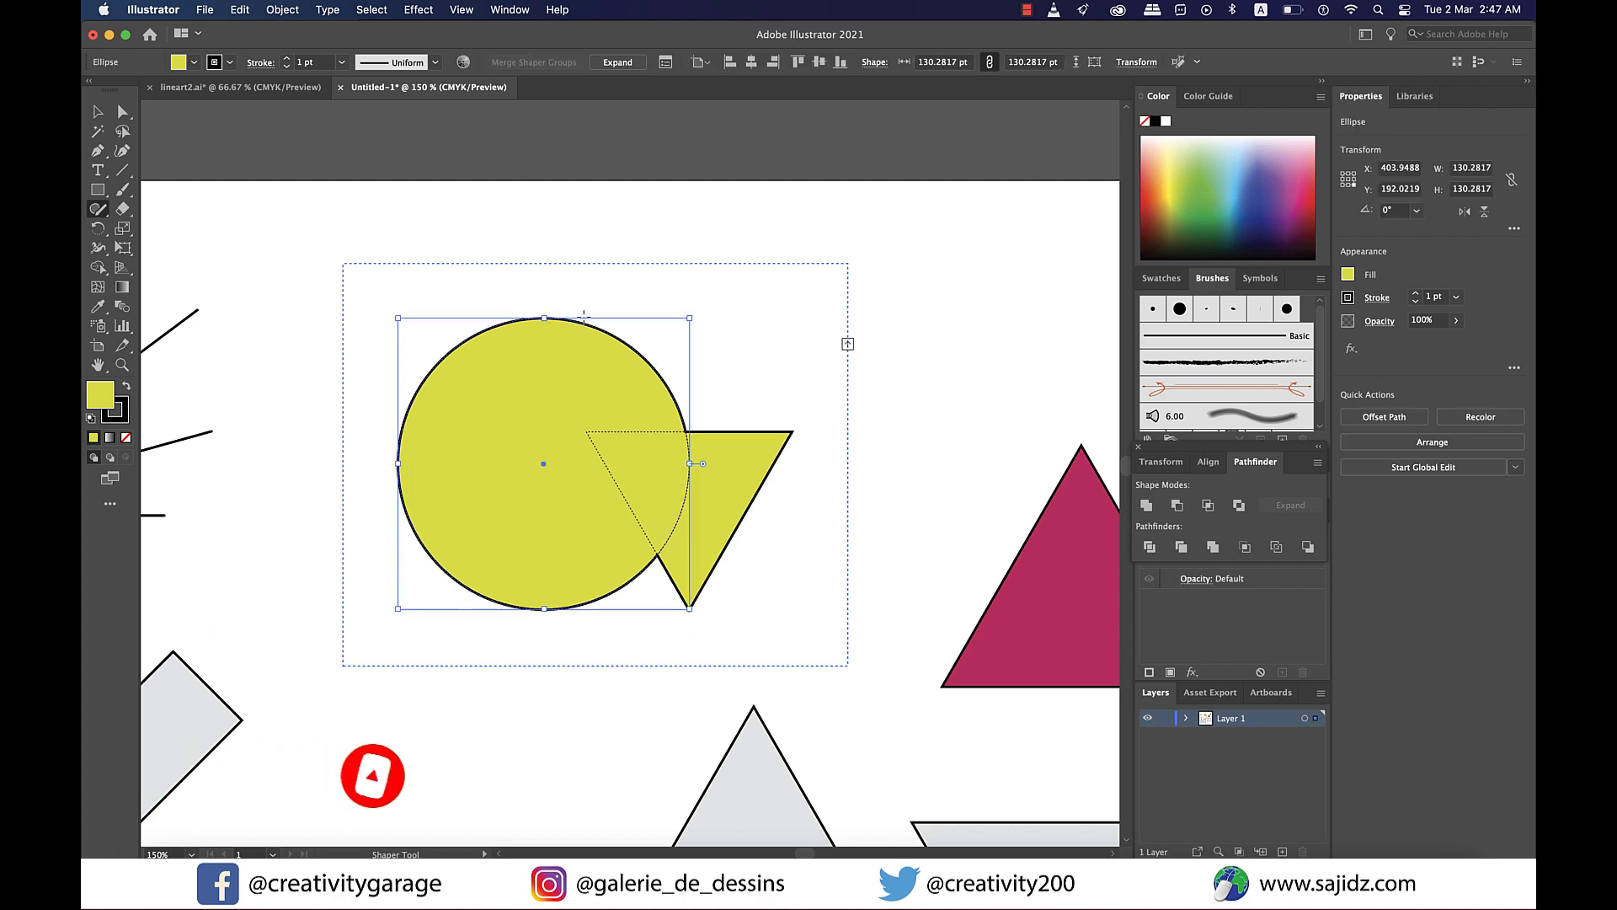
{"action": "left_click_drag", "start_coordinate": [542, 464], "coordinate": [499, 476]}
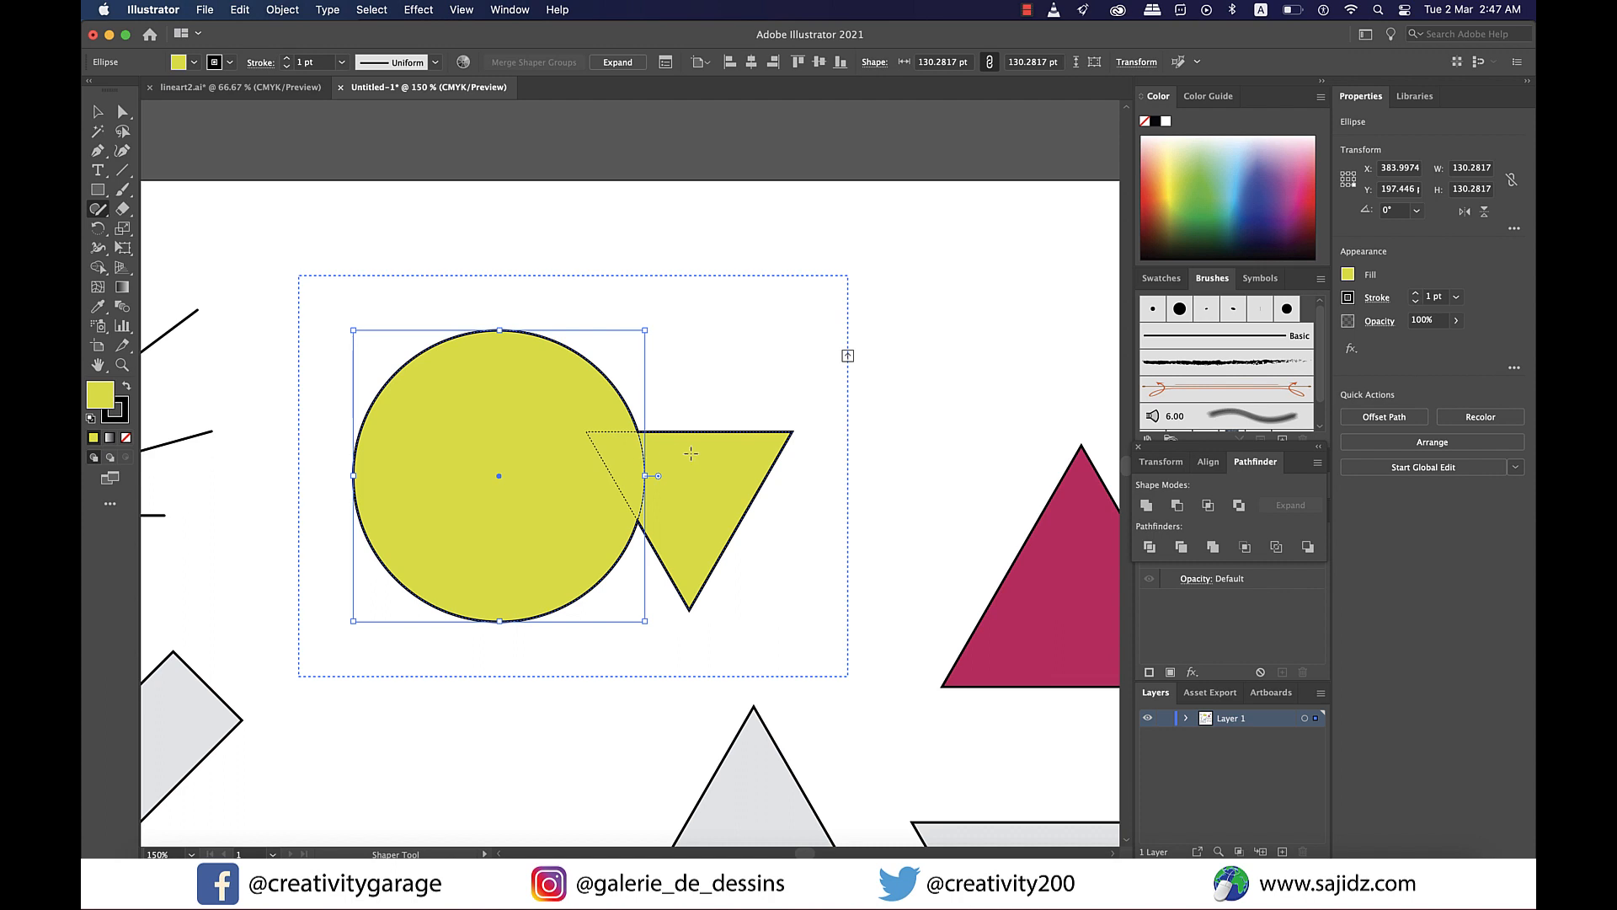
{"action": "left_click_drag", "start_coordinate": [691, 453], "coordinate": [982, 149]}
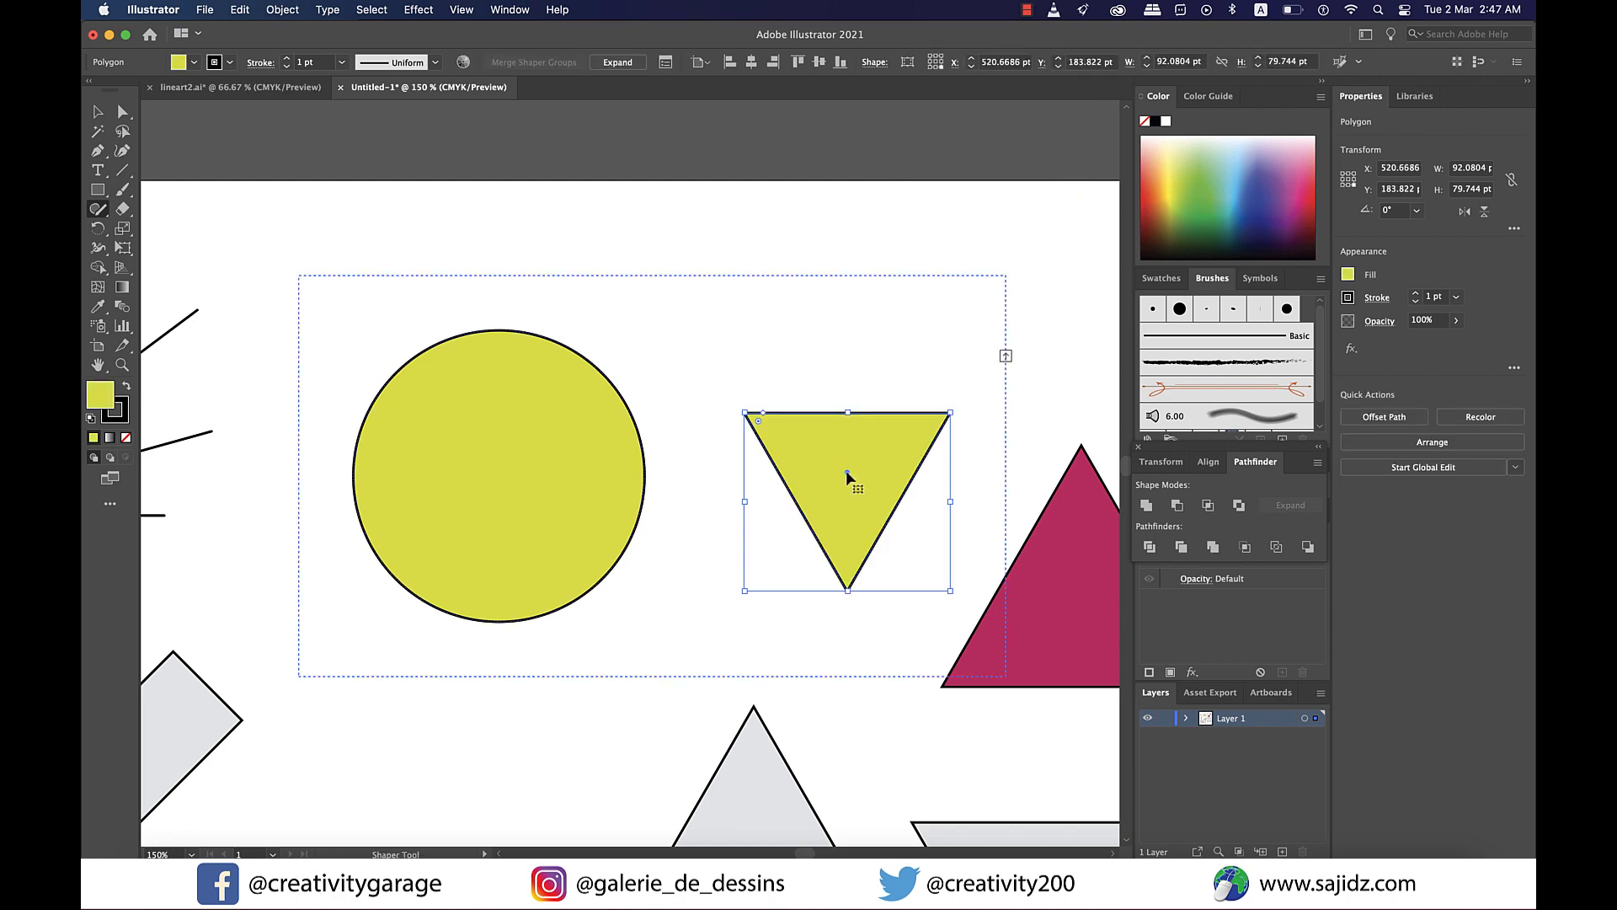
{"action": "left_click_drag", "start_coordinate": [846, 469], "coordinate": [640, 494]}
{"action": "mouse_move", "coordinate": [495, 387]}
{"action": "left_mouse_down"}
{"action": "mouse_move", "coordinate": [495, 470]}
{"action": "mouse_move", "coordinate": [692, 479]}
{"action": "mouse_move", "coordinate": [686, 370]}
{"action": "mouse_move", "coordinate": [495, 376]}
{"action": "mouse_move", "coordinate": [497, 402]}
{"action": "left_mouse_up"}
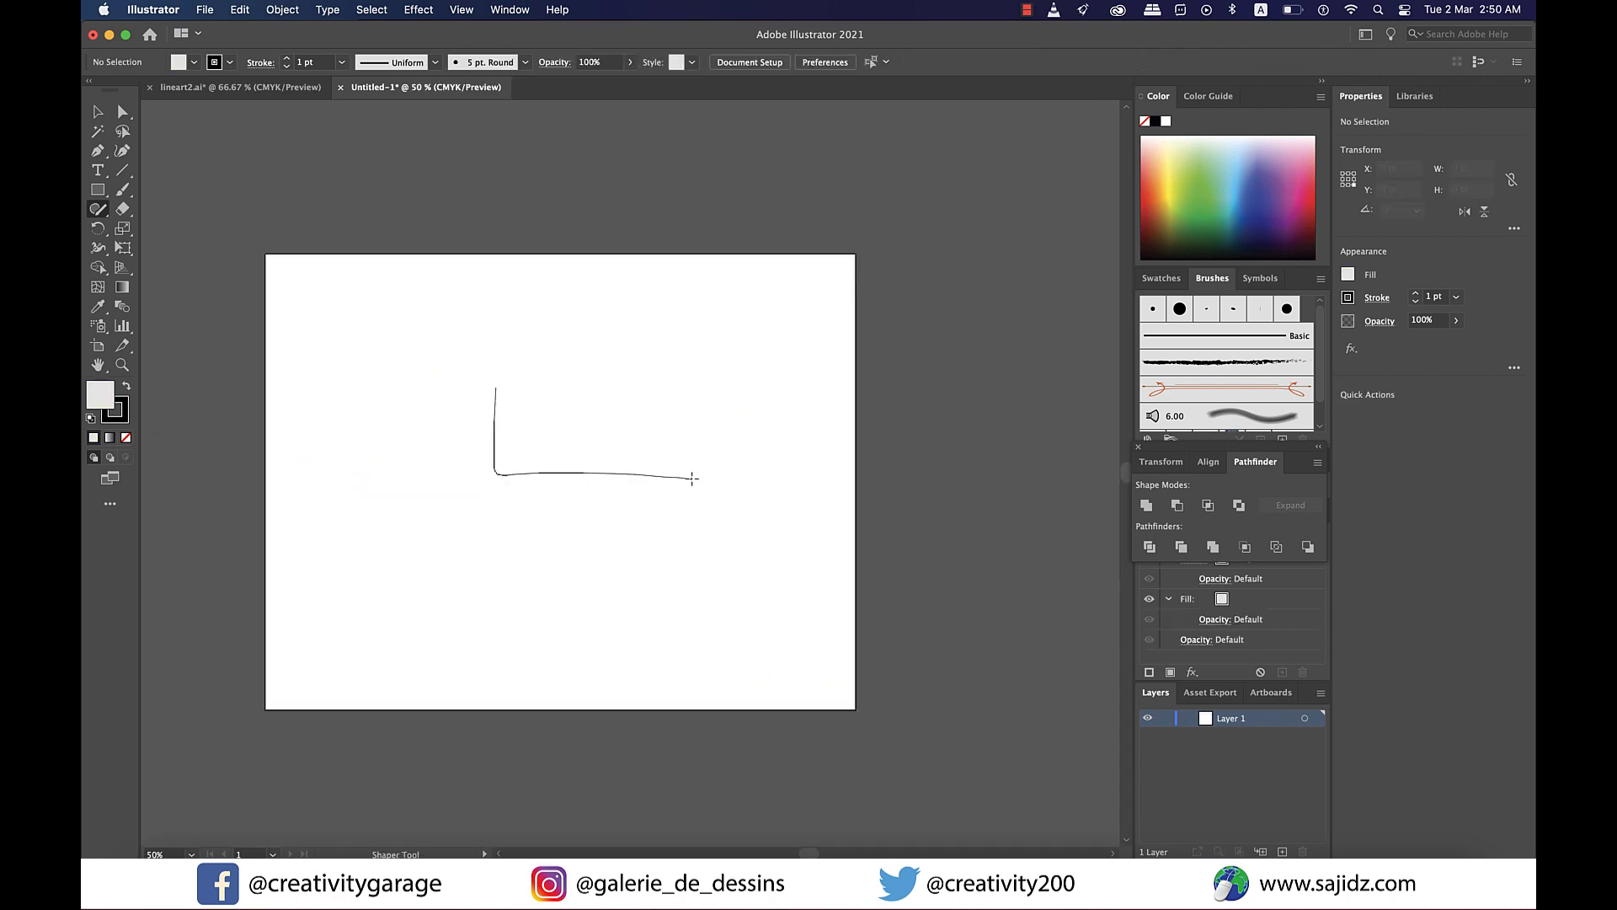
- Draw a circle overlapping the right side of the gray rectangle
{"action": "scroll", "coordinate": [497, 402], "scroll_direction": "up", "scroll_amount": 1}
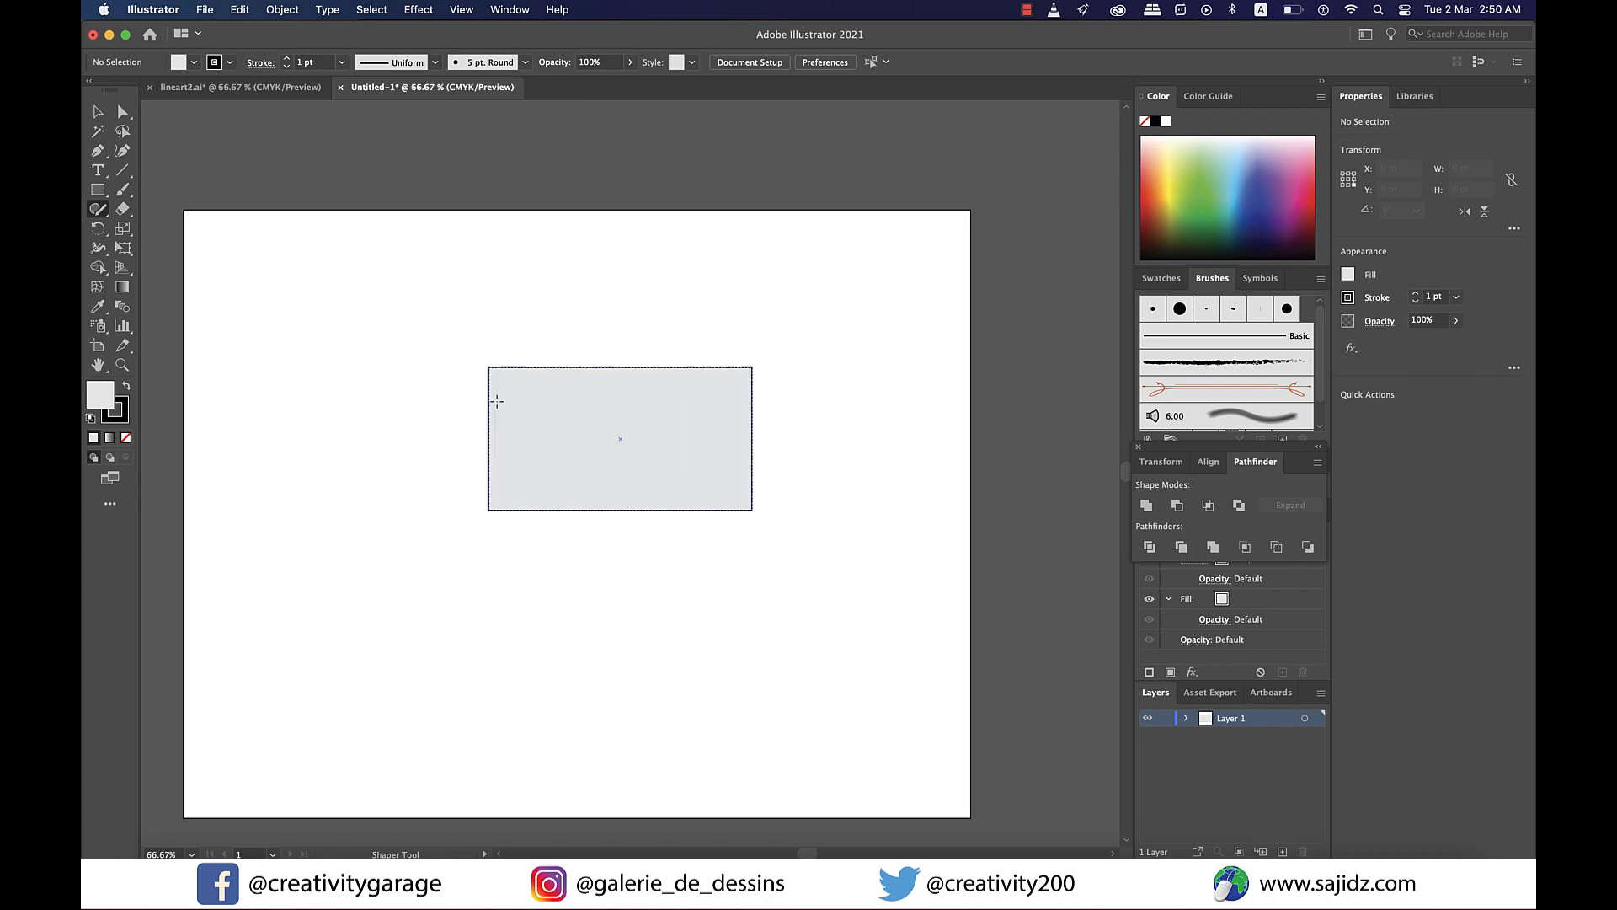
{"action": "scroll", "coordinate": [497, 402], "scroll_direction": "up", "scroll_amount": 1}
{"action": "mouse_move", "coordinate": [808, 301]}
{"action": "left_mouse_down"}
{"action": "mouse_move", "coordinate": [763, 328]}
{"action": "mouse_move", "coordinate": [715, 479]}
{"action": "mouse_move", "coordinate": [803, 616]}
{"action": "mouse_move", "coordinate": [968, 612]}
{"action": "mouse_move", "coordinate": [987, 372]}
{"action": "mouse_move", "coordinate": [801, 303]}
{"action": "left_mouse_up"}
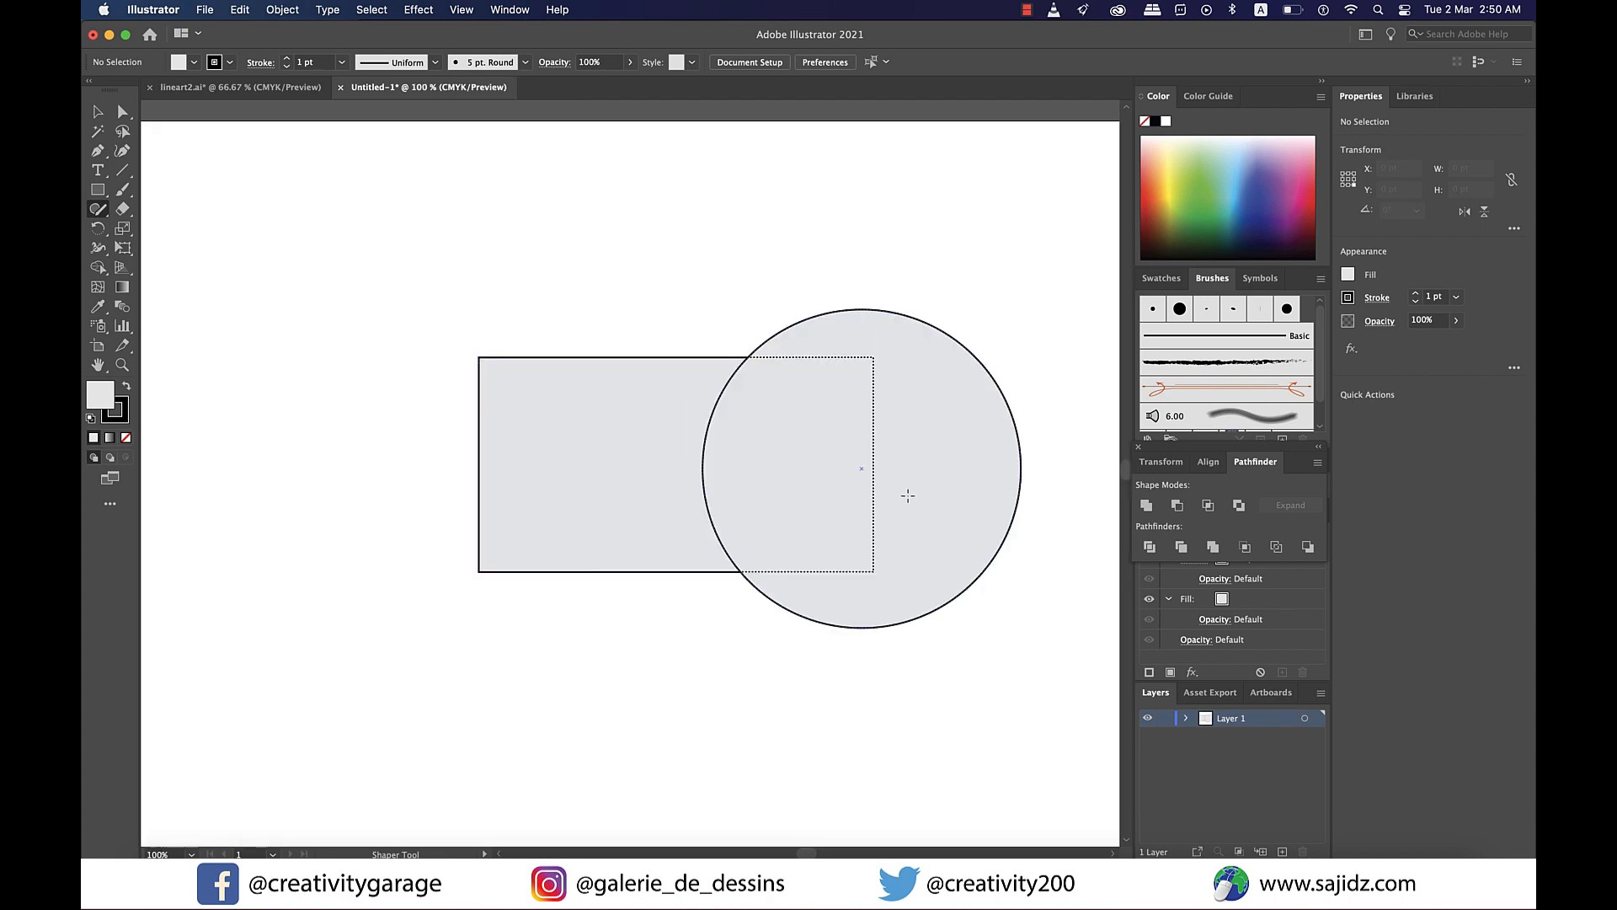
- Try scribbling across the rectangle and circle, undoing the result
{"action": "key", "text": "super+z"}
{"action": "mouse_move", "coordinate": [670, 450]}
{"action": "left_mouse_down"}
{"action": "mouse_move", "coordinate": [957, 442]}
{"action": "mouse_move", "coordinate": [943, 446]}
{"action": "left_mouse_up"}
{"action": "key", "text": "super+z"}
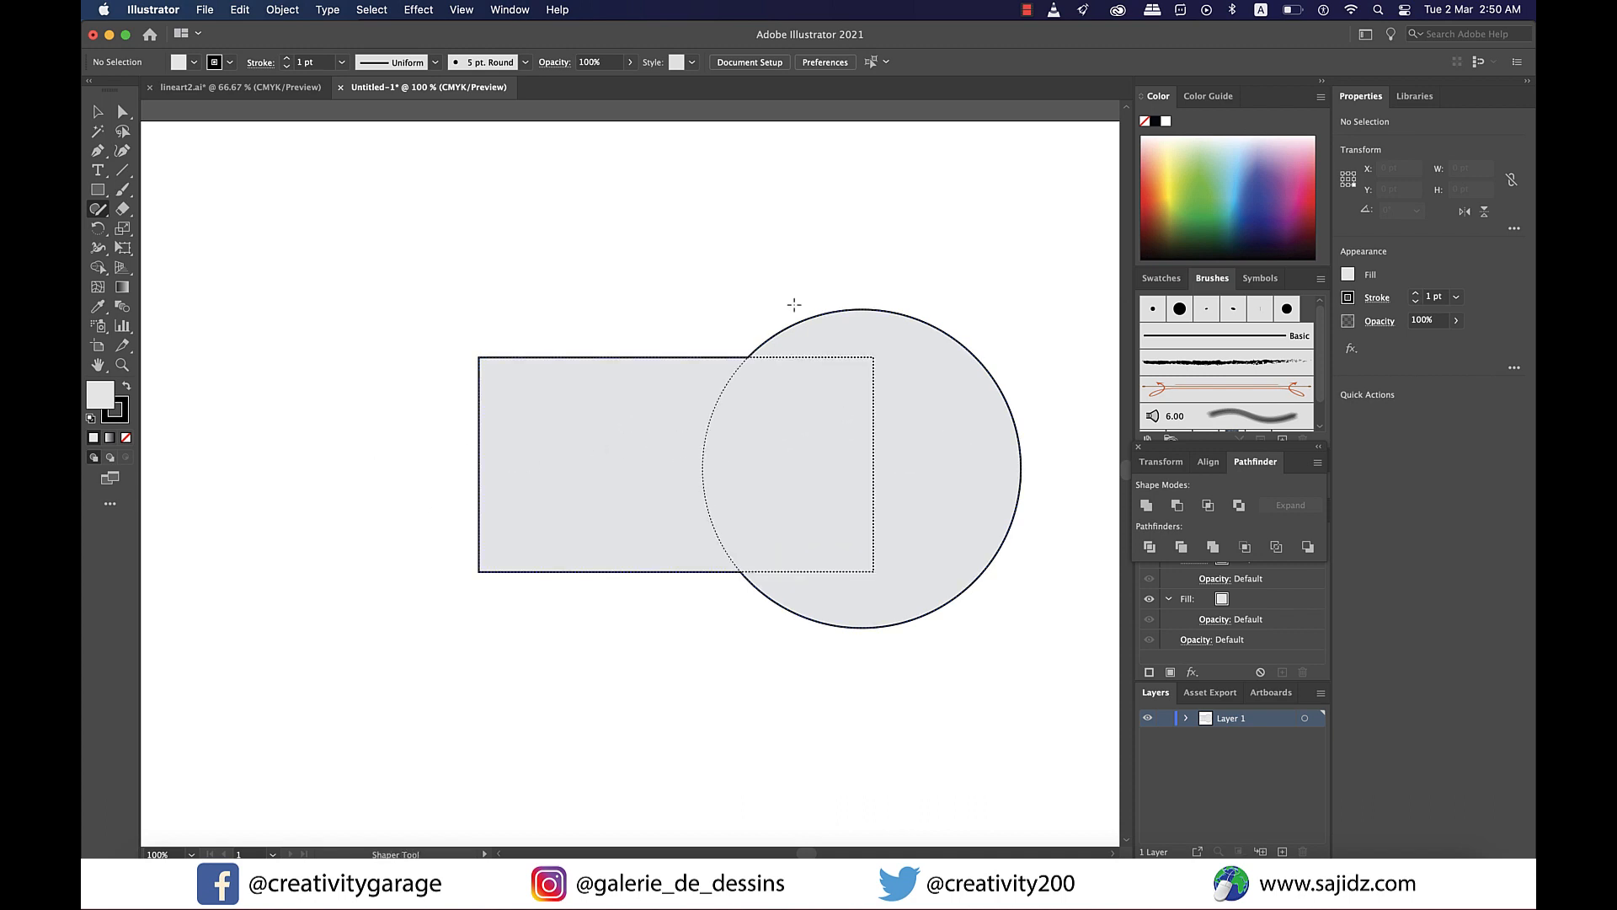
- Scribble through the rectangle where it overlaps the circle to punch it out of the circle
{"action": "key", "text": "shift+super+z"}
{"action": "left_click_drag", "start_coordinate": [689, 301], "coordinate": [674, 658]}
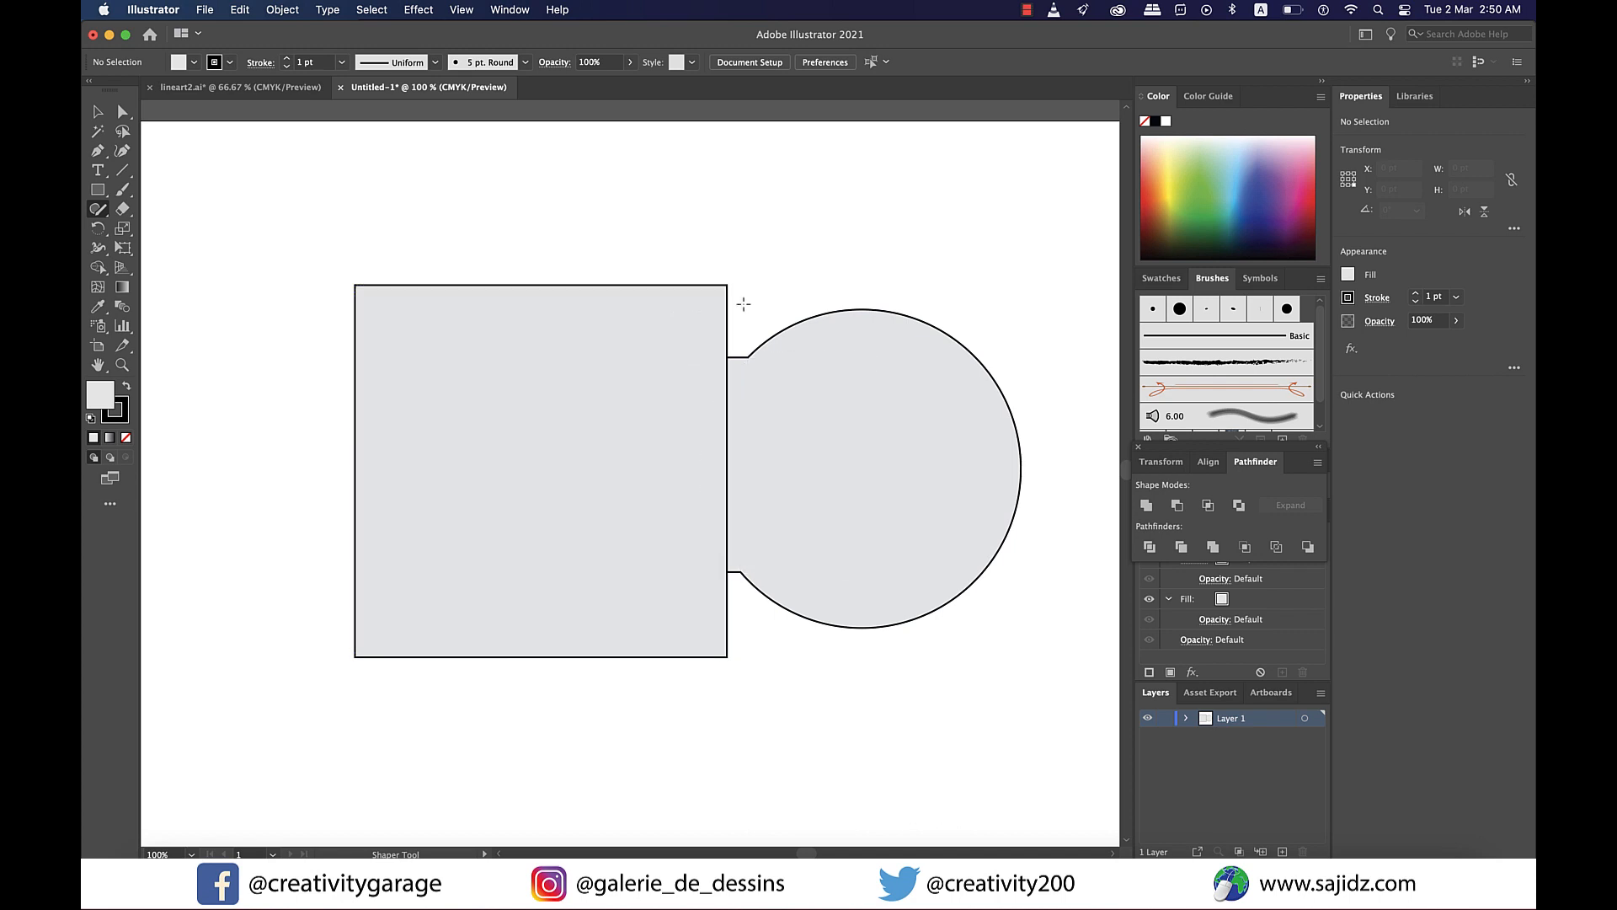
{"action": "mouse_move", "coordinate": [740, 306]}
{"action": "left_mouse_down"}
{"action": "mouse_move", "coordinate": [567, 548]}
{"action": "mouse_move", "coordinate": [610, 707]}
{"action": "left_mouse_up"}
{"action": "mouse_move", "coordinate": [664, 531]}
{"action": "left_mouse_down"}
{"action": "mouse_move", "coordinate": [680, 491]}
{"action": "mouse_move", "coordinate": [715, 494]}
{"action": "left_mouse_up"}
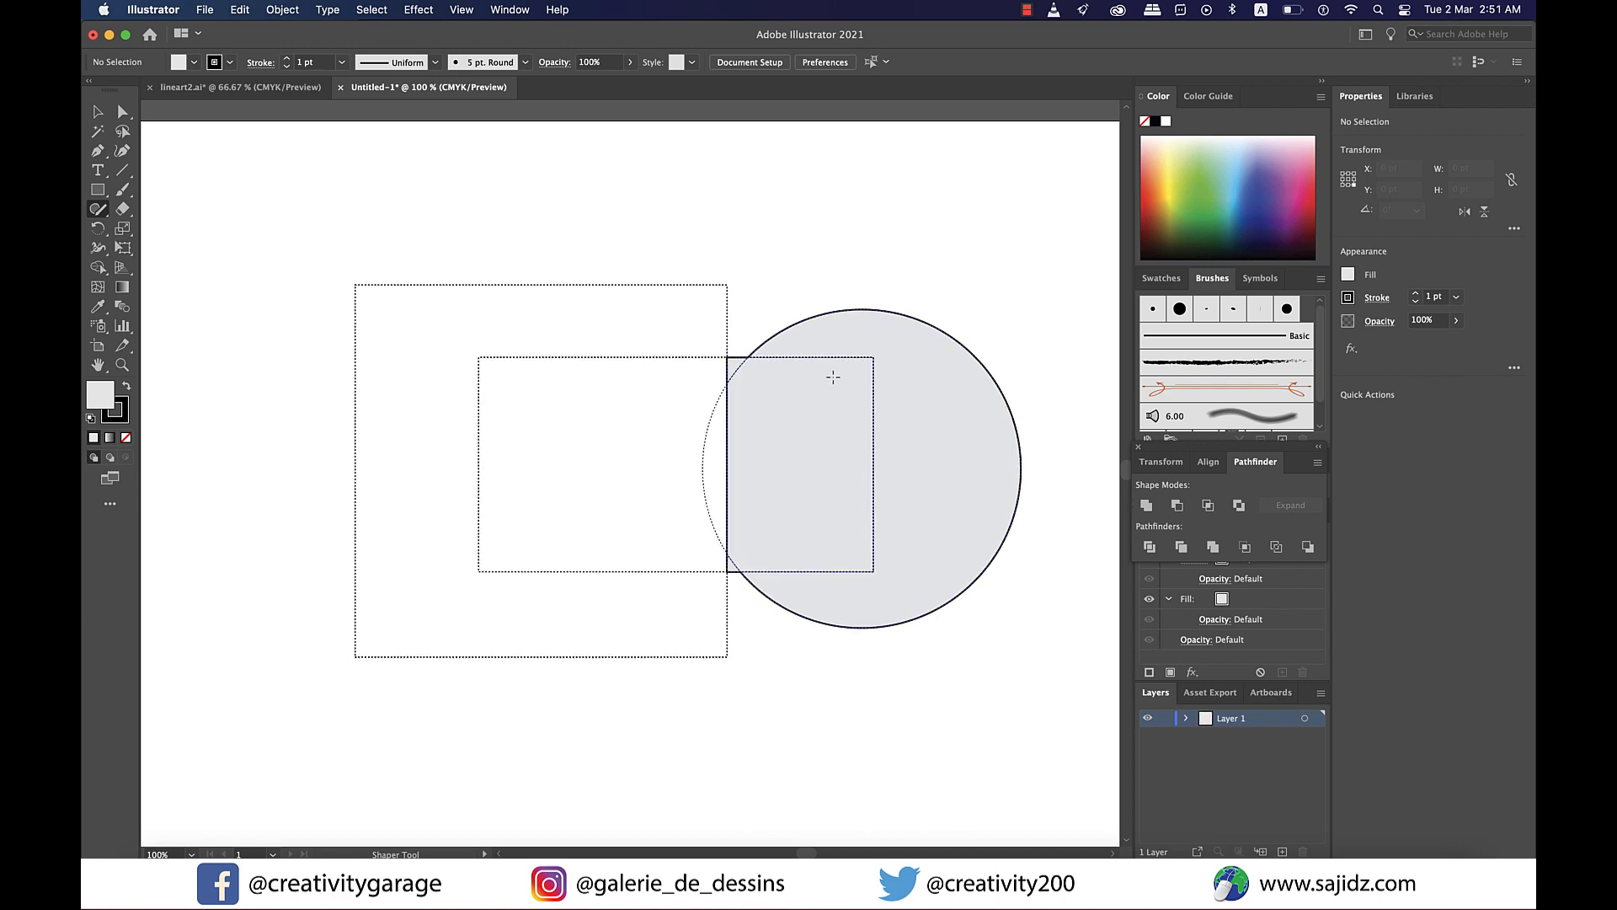
- Switch to selection, deselect, and move the punched circle shape to the left
{"action": "key", "text": "v"}
{"action": "left_click", "coordinate": [880, 308]}
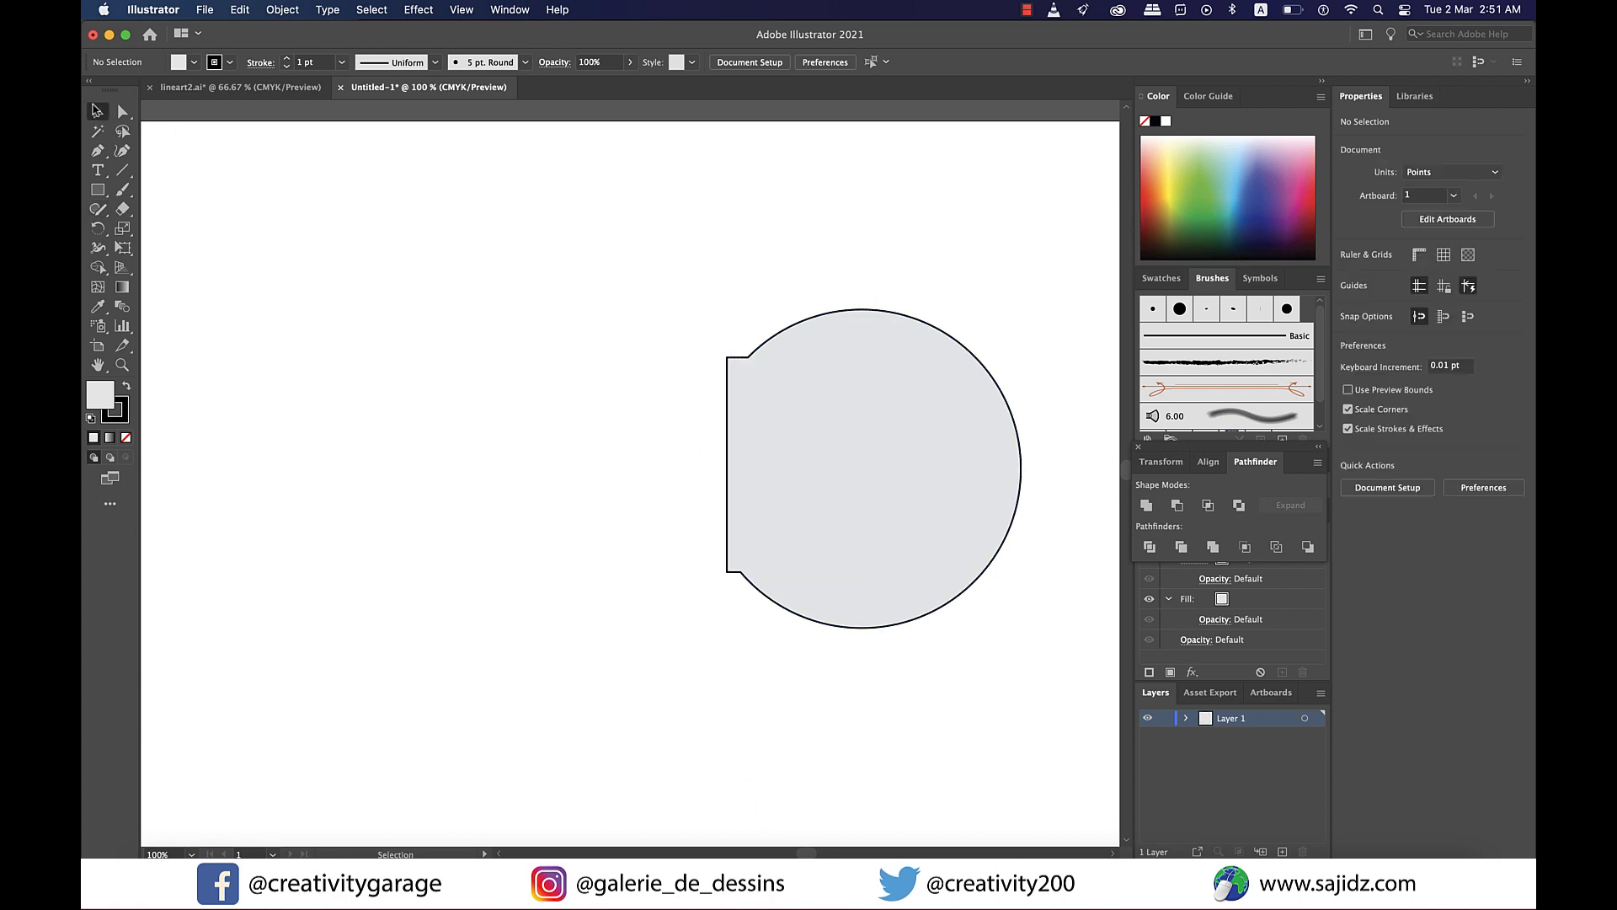
{"action": "left_click_drag", "start_coordinate": [731, 463], "coordinate": [631, 446]}
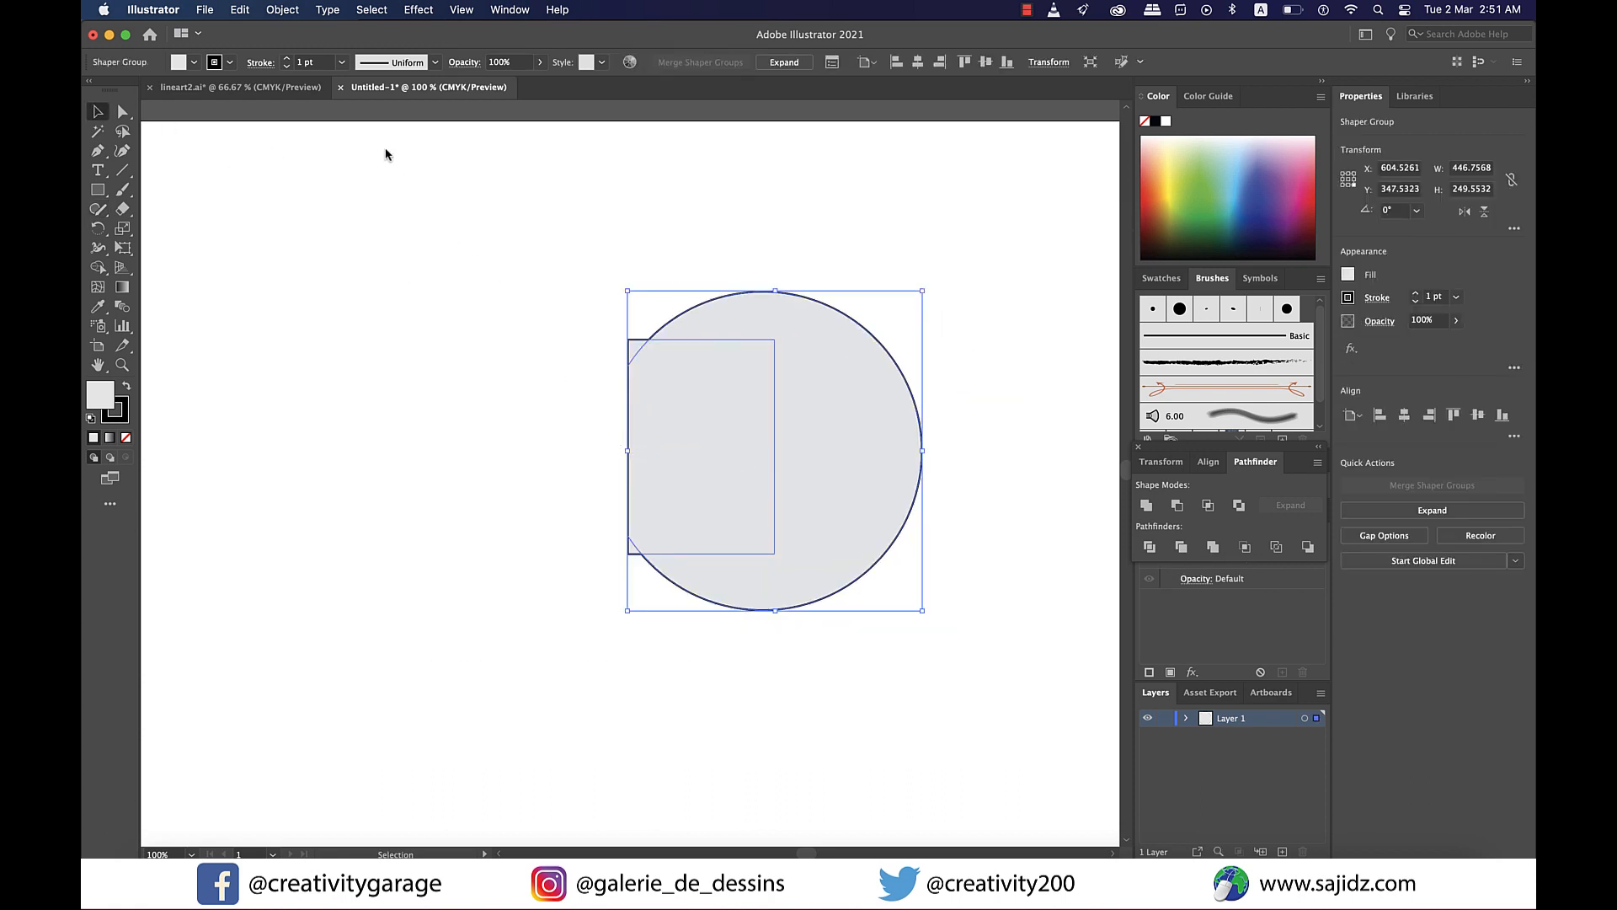
- Expand the shaper group with Object, Fill and Stroke checked
{"action": "left_click", "coordinate": [278, 10]}
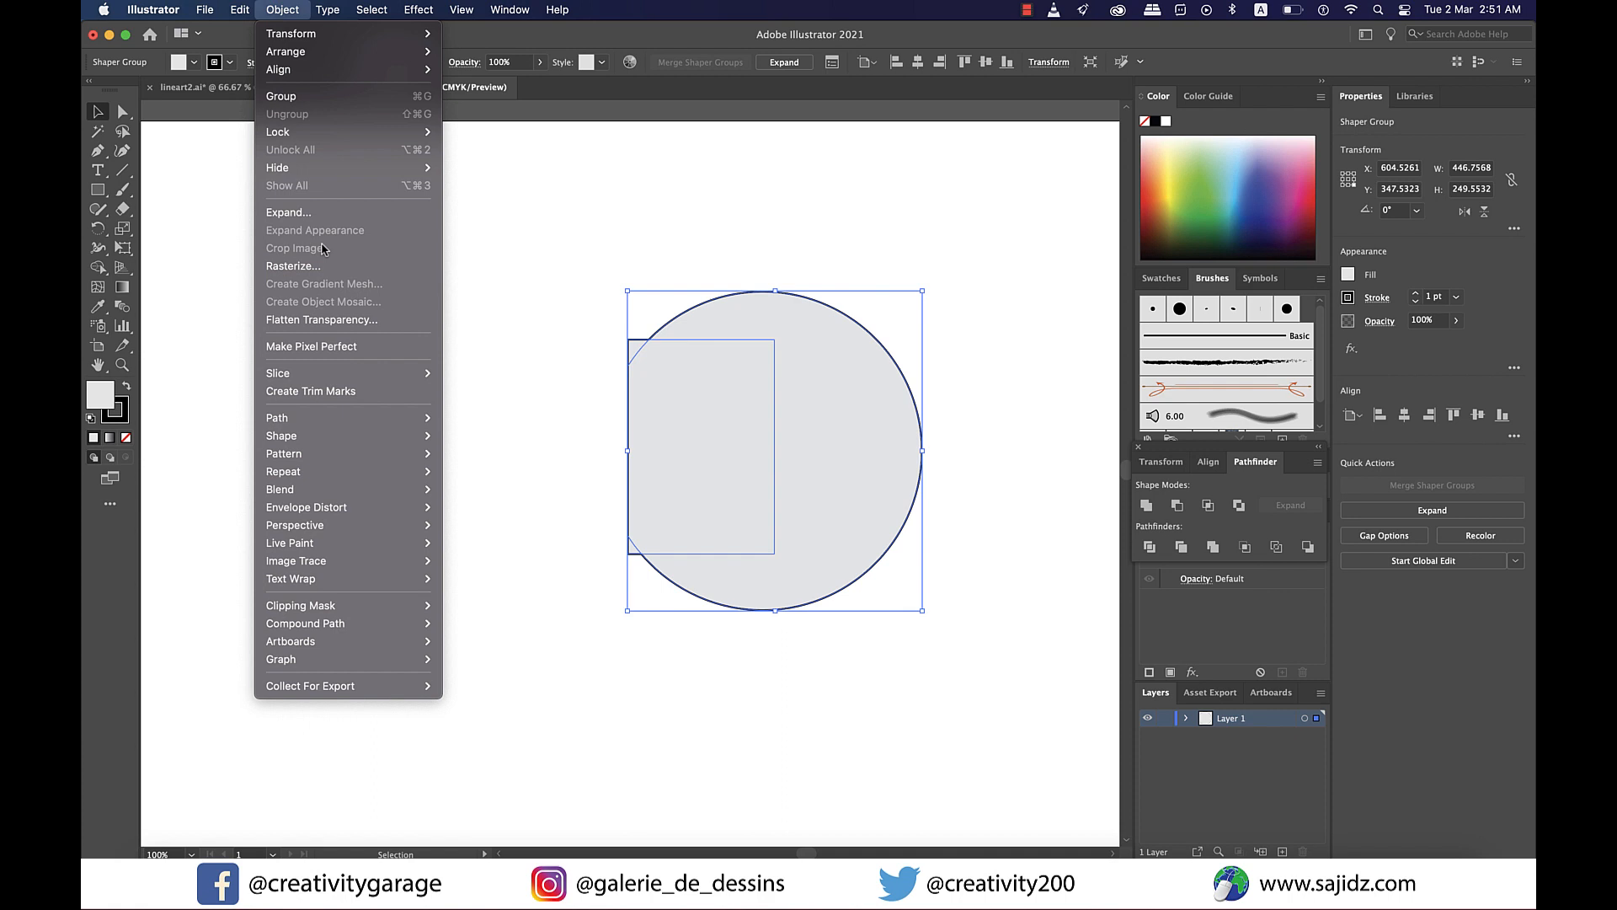
{"action": "left_click", "coordinate": [296, 212]}
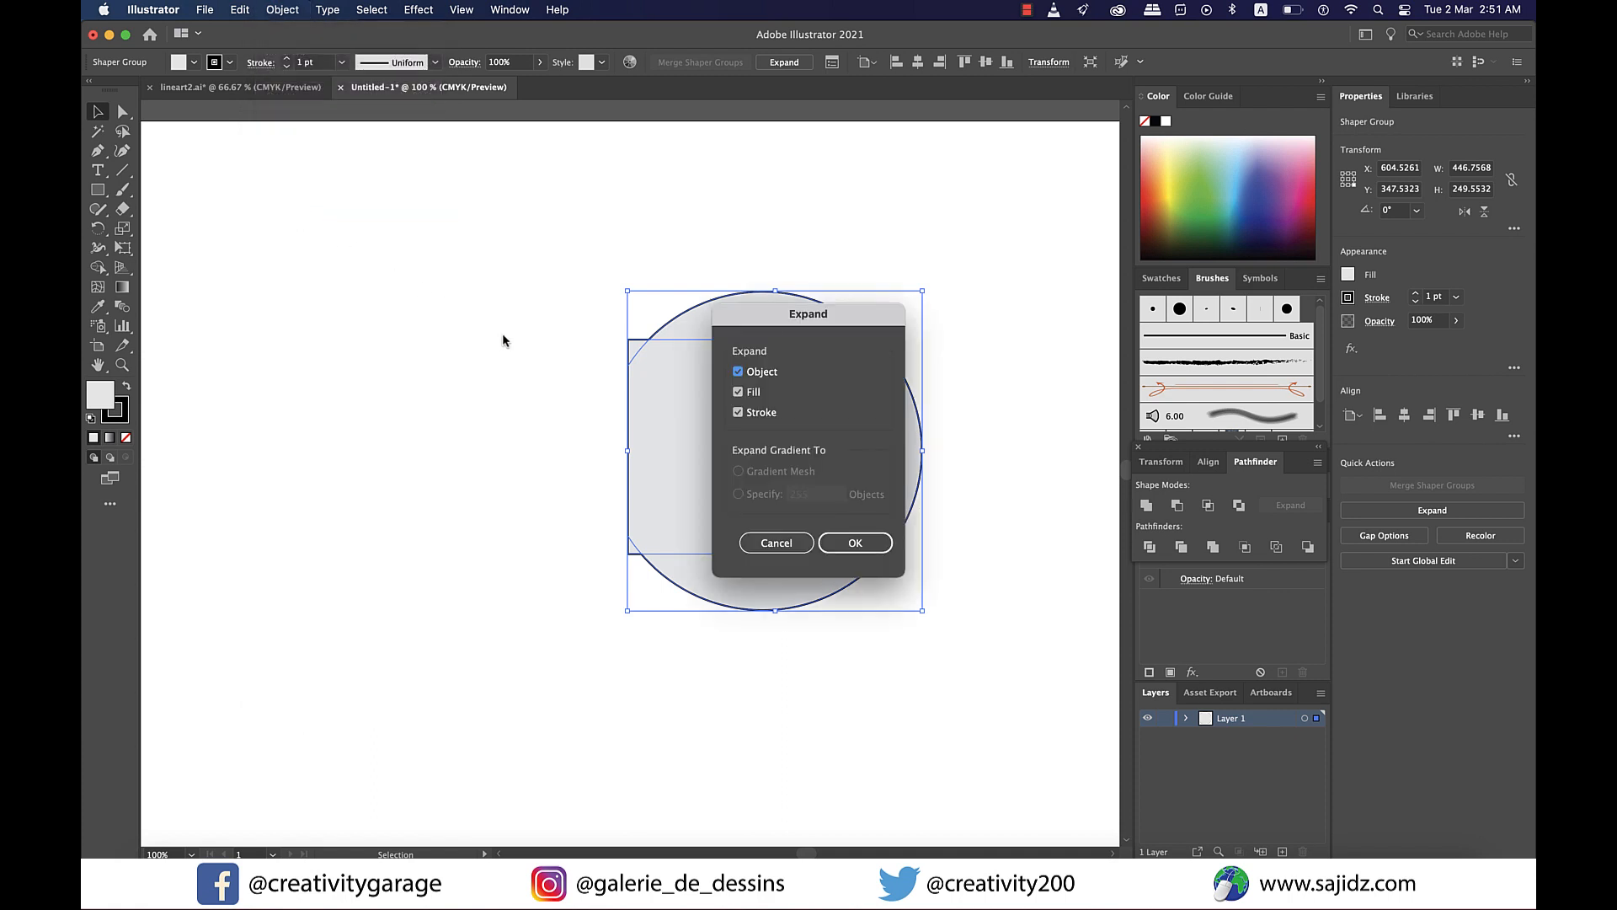
{"action": "left_click", "coordinate": [843, 546]}
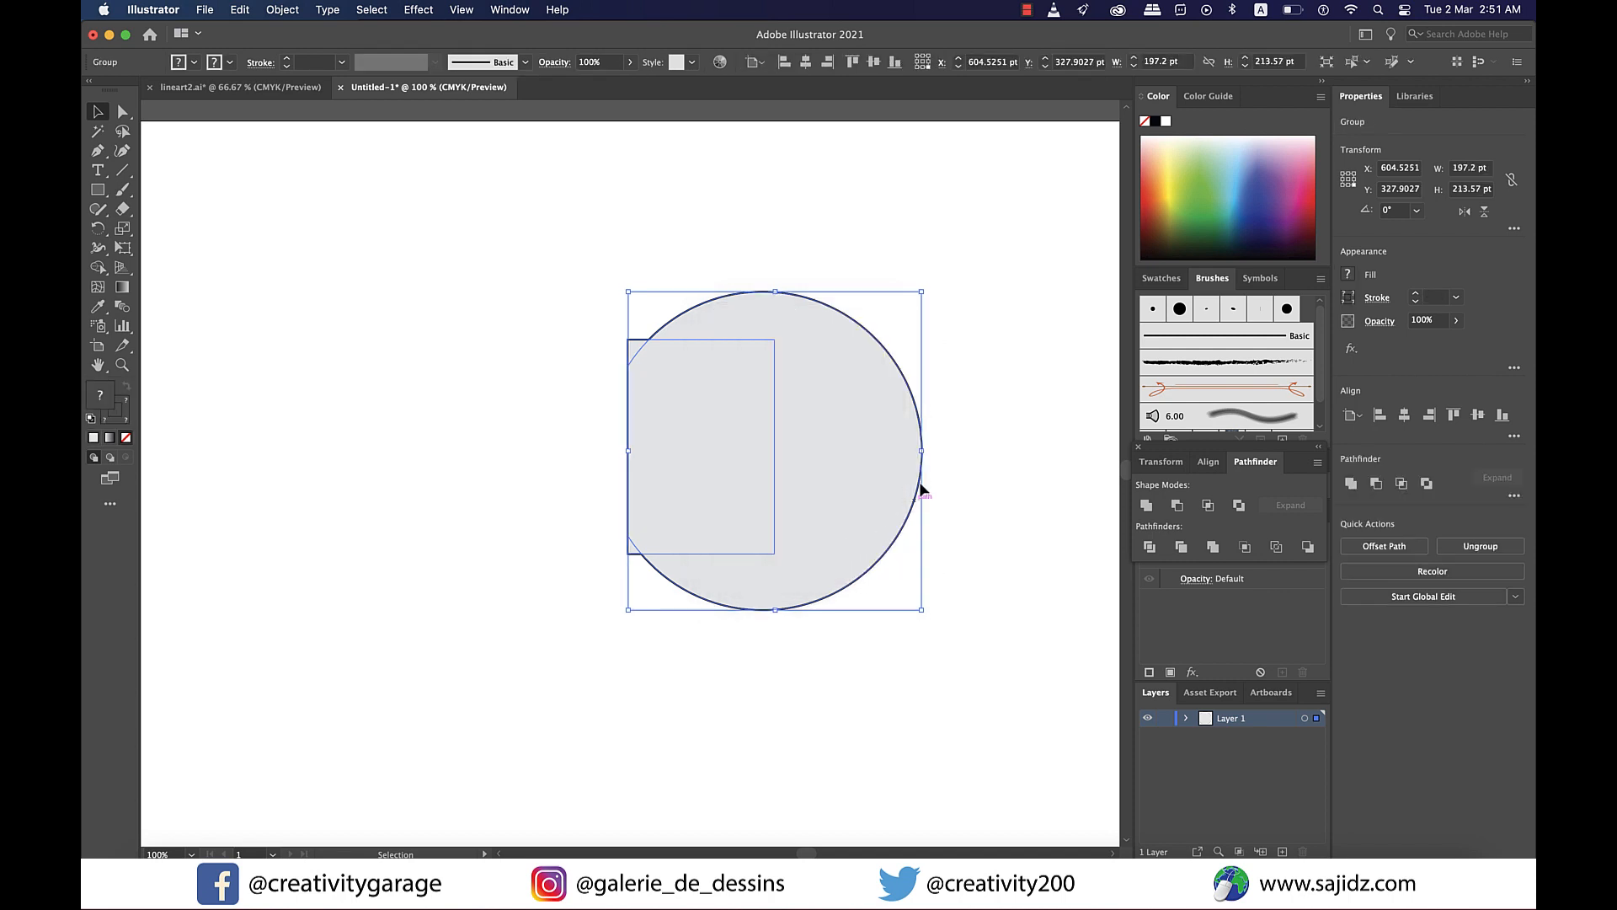
- Move the expanded group slightly down and to the left
{"action": "left_click", "coordinate": [995, 421]}
{"action": "left_click_drag", "start_coordinate": [830, 457], "coordinate": [737, 499]}
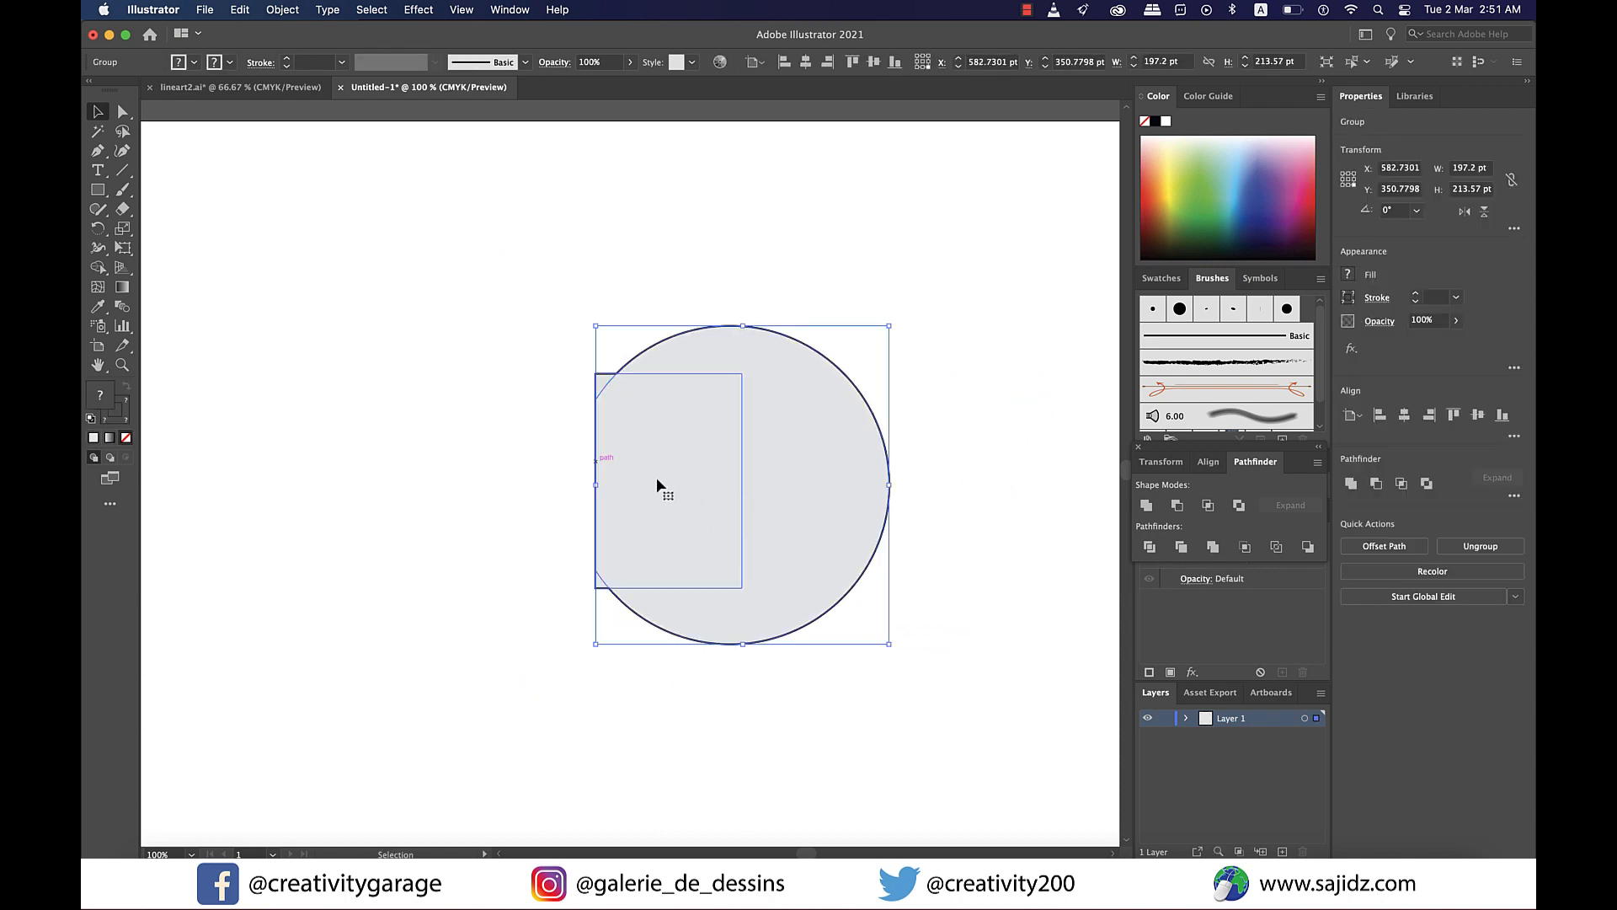
- Inspect the expanded group's inner rectangle and circle paths in isolation mode and with the Shaper tool
{"action": "double_click", "coordinate": [618, 469]}
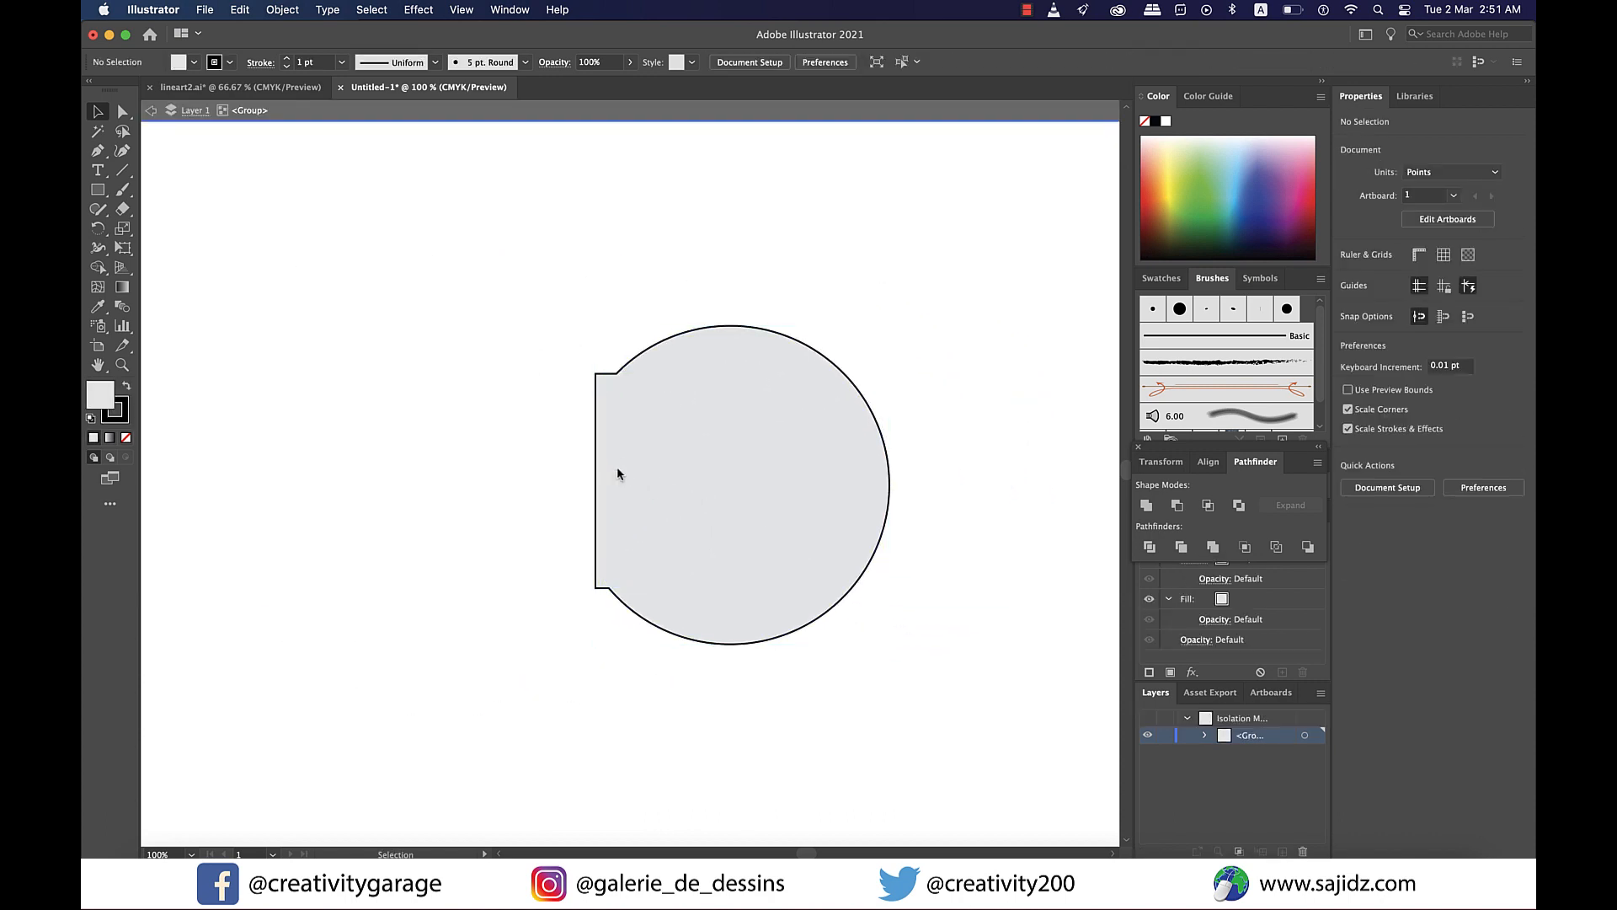
{"action": "left_click", "coordinate": [152, 111]}
{"action": "left_click", "coordinate": [155, 114]}
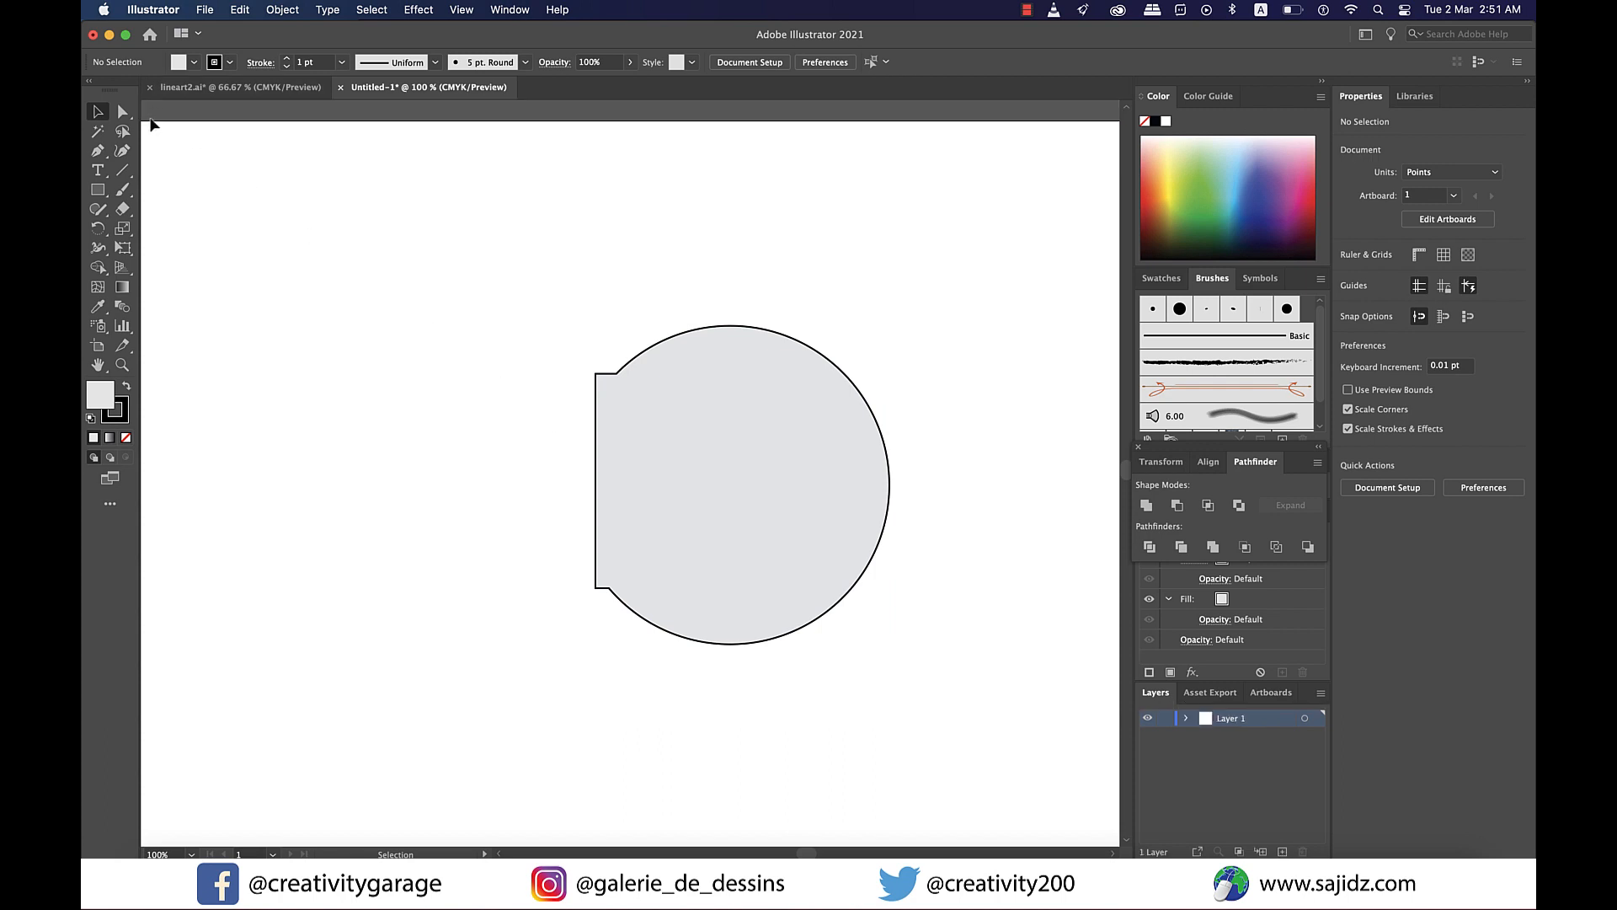
{"action": "left_click", "coordinate": [97, 209]}
{"action": "left_click", "coordinate": [640, 418]}
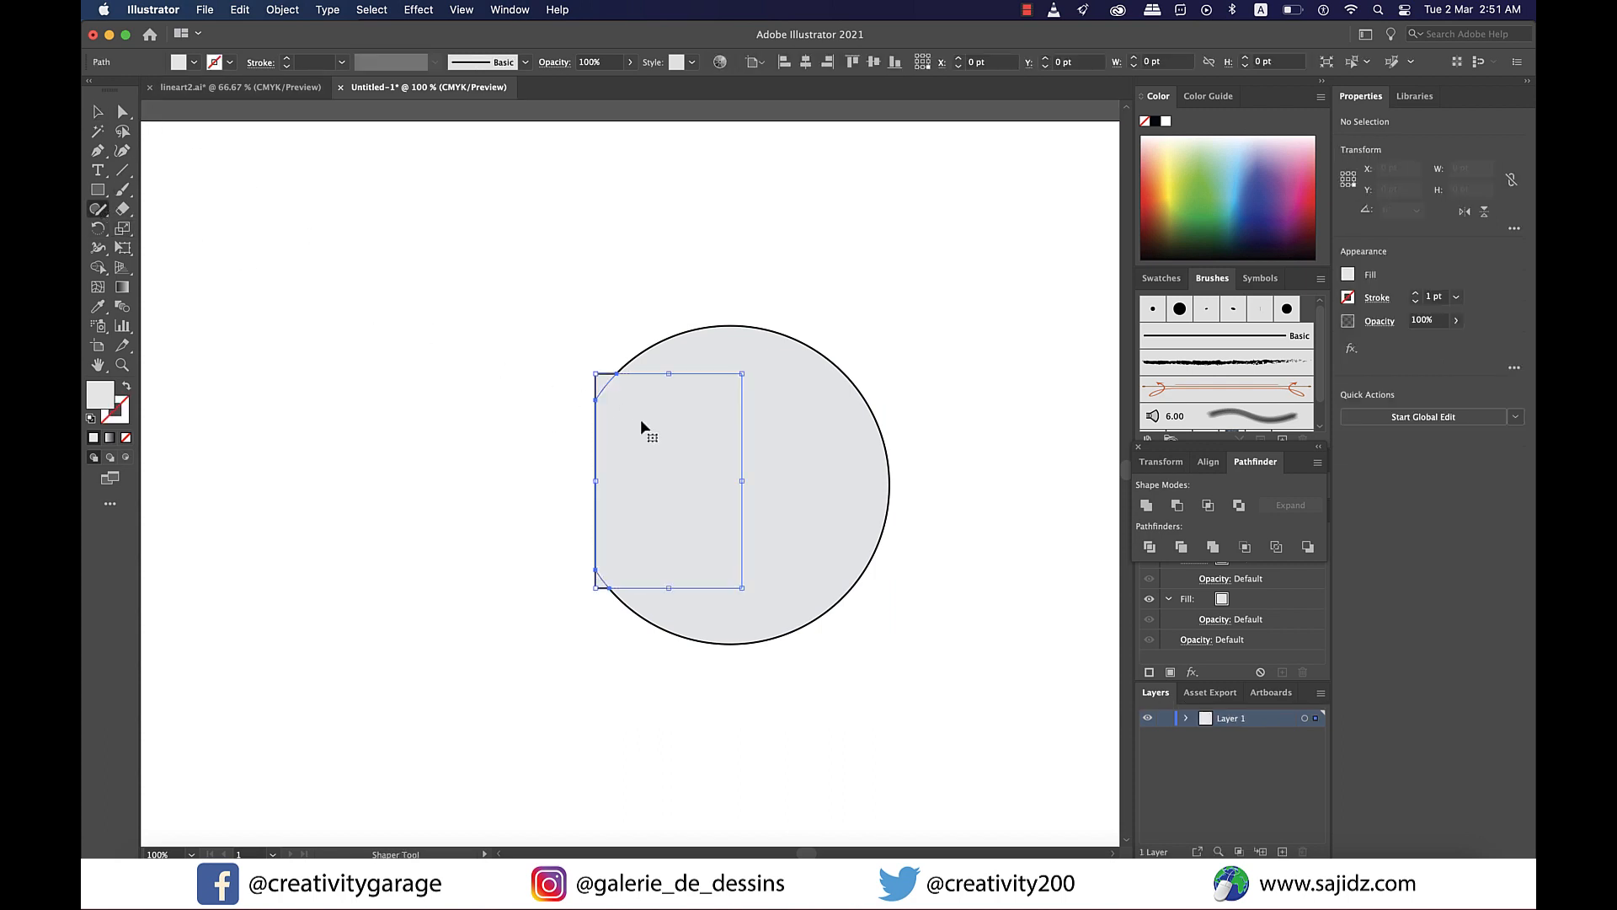
{"action": "left_click", "coordinate": [785, 446]}
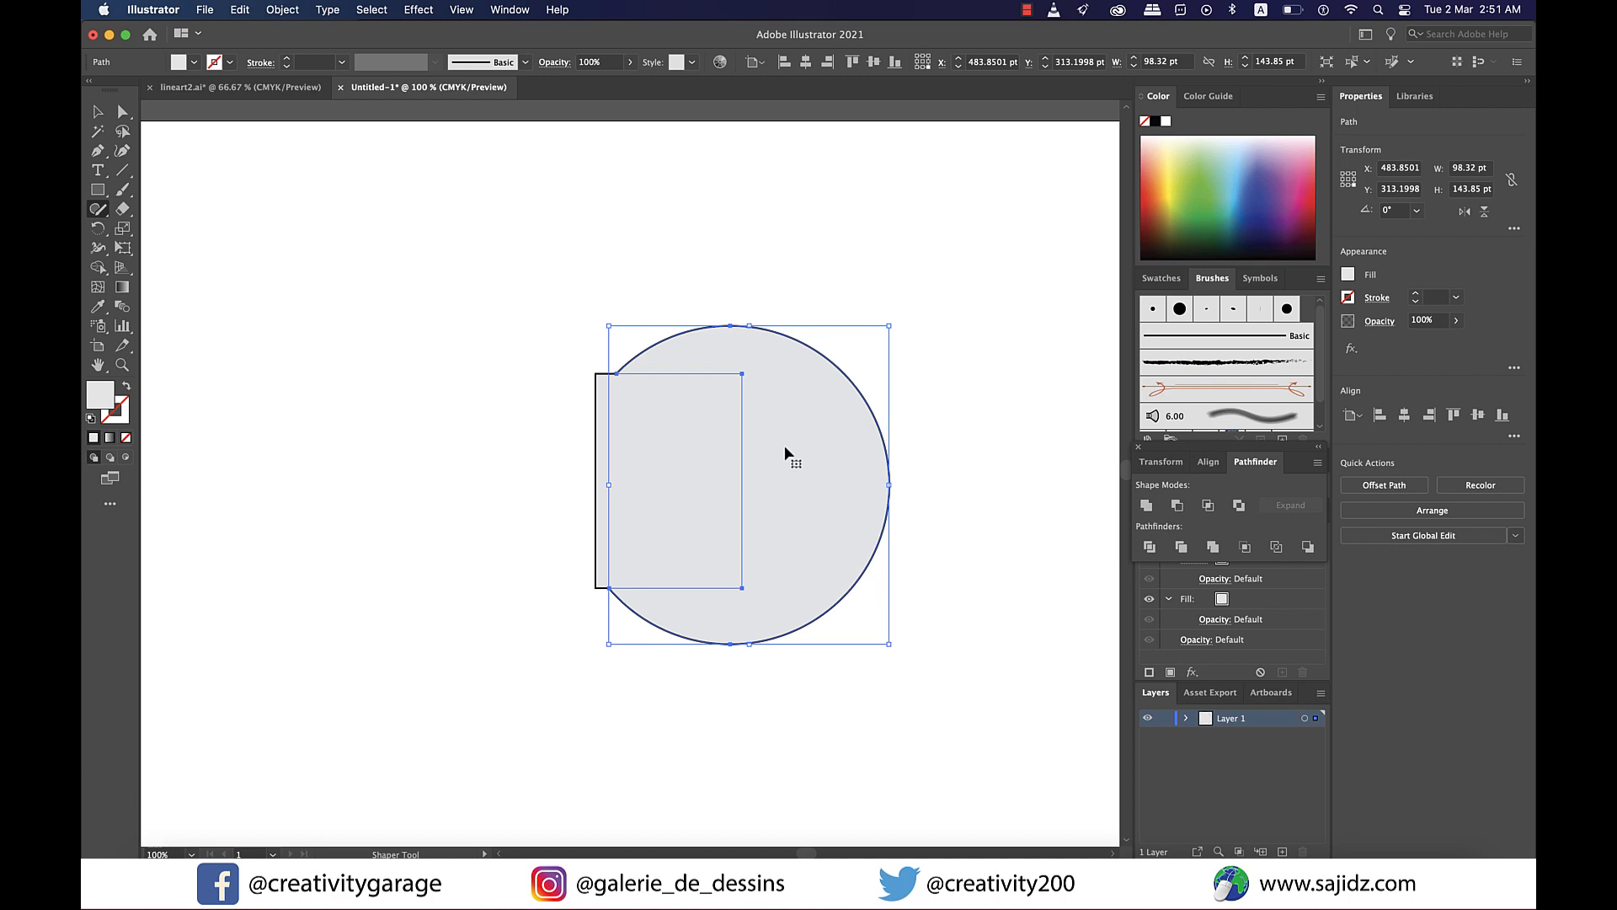